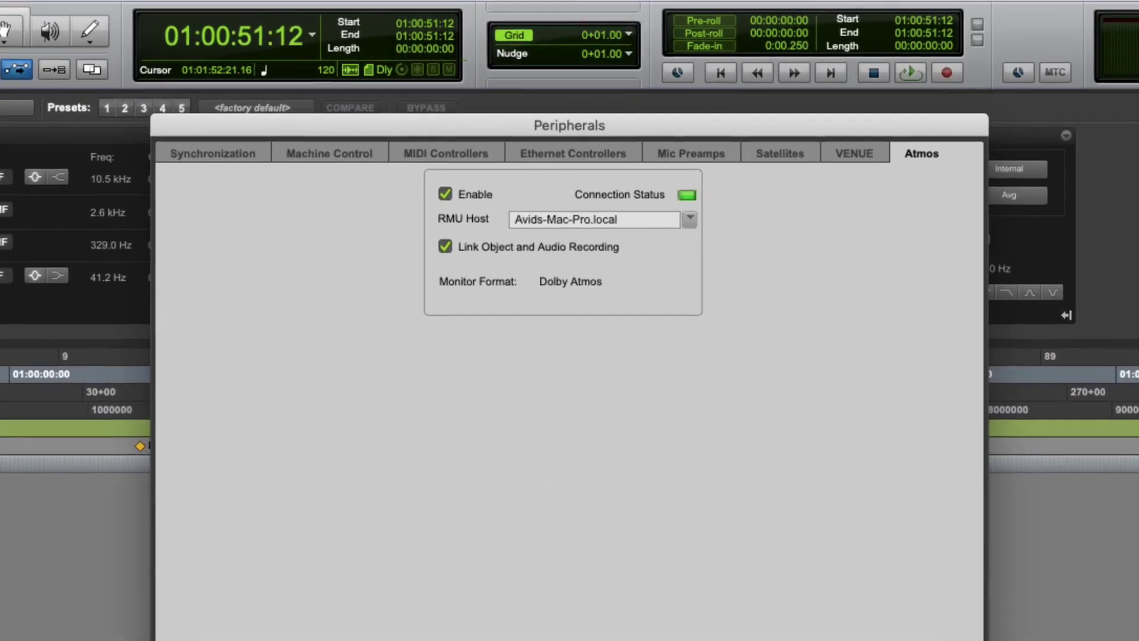
- Close the Atmos peripherals and I/O bus setup dialogs, and show the Object column in the Edit window
key(Return)
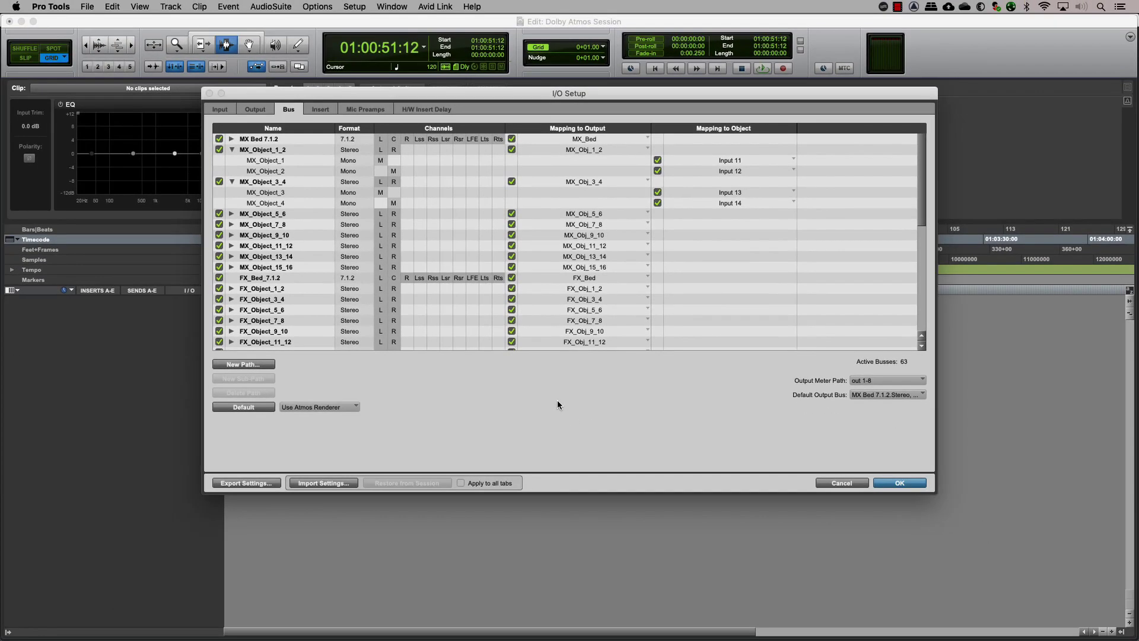
key(Return)
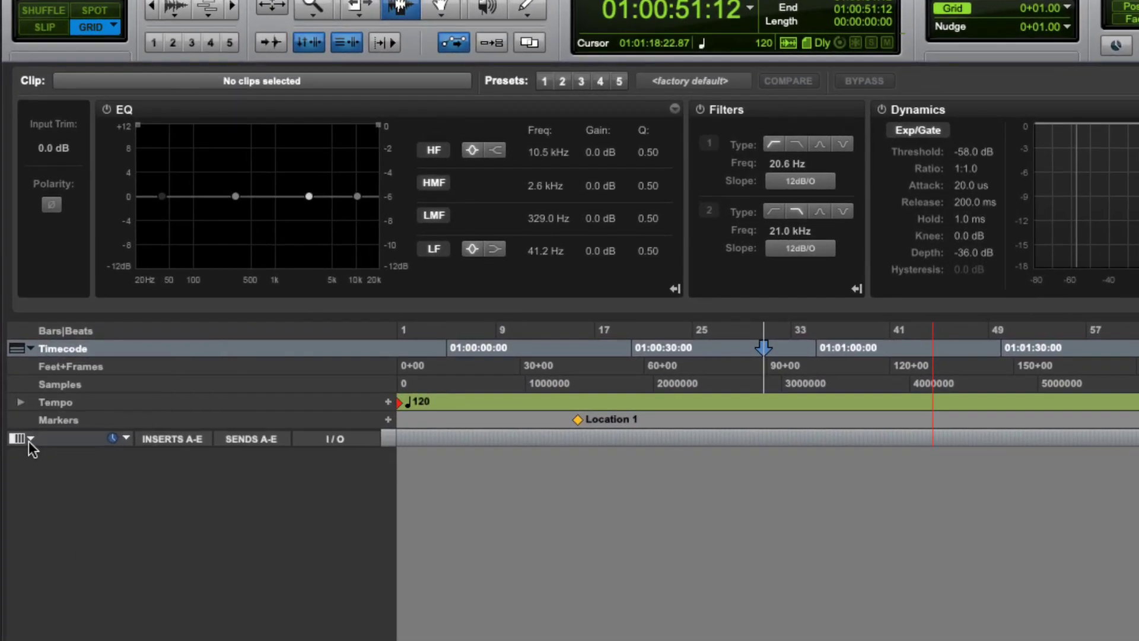
click(29, 440)
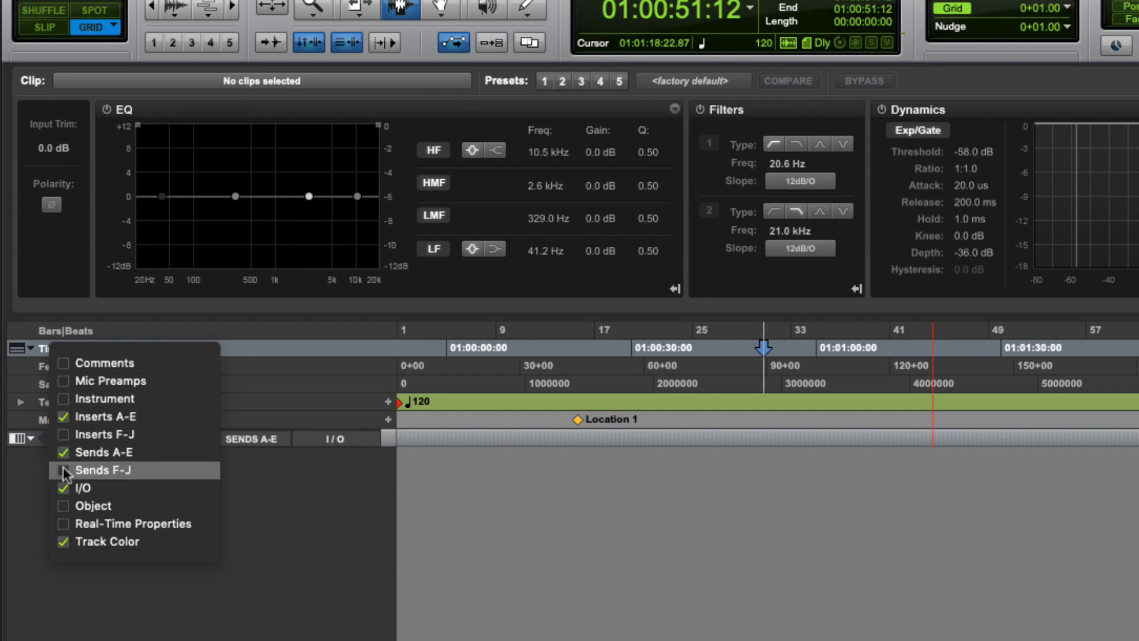
click(108, 500)
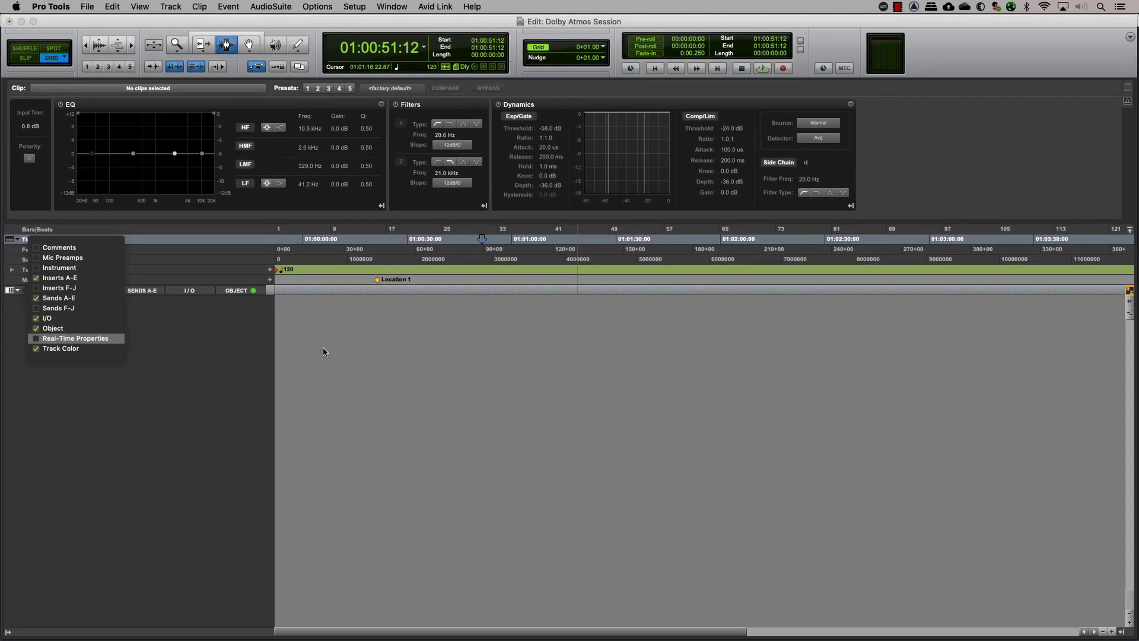
click(328, 351)
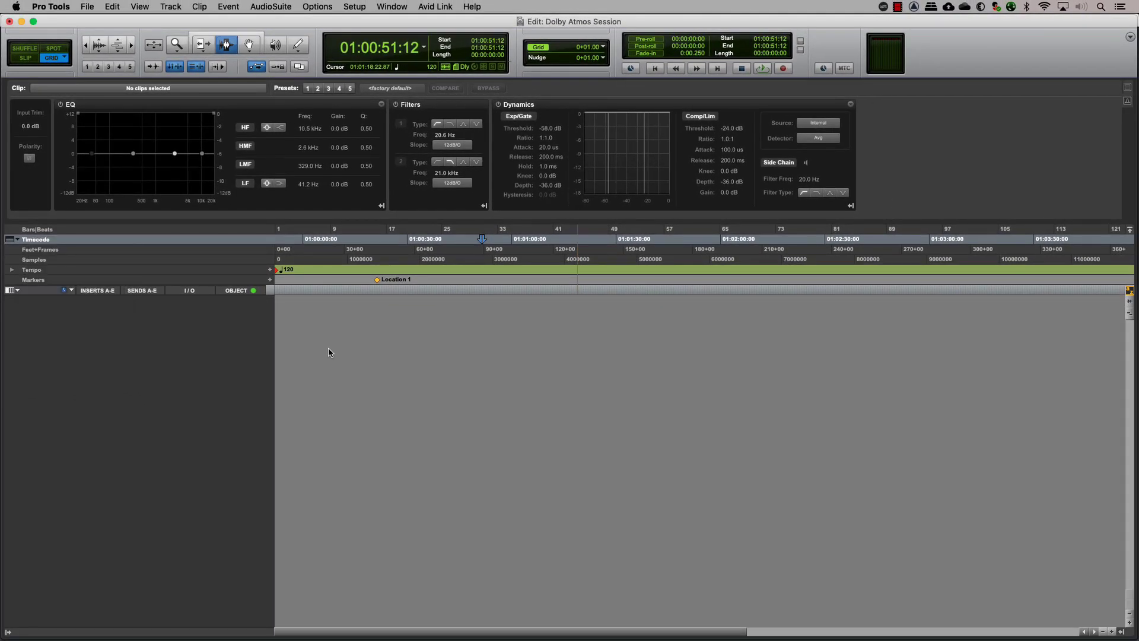
- Create one new mono audio track named Object 37
key(super+shift+n)
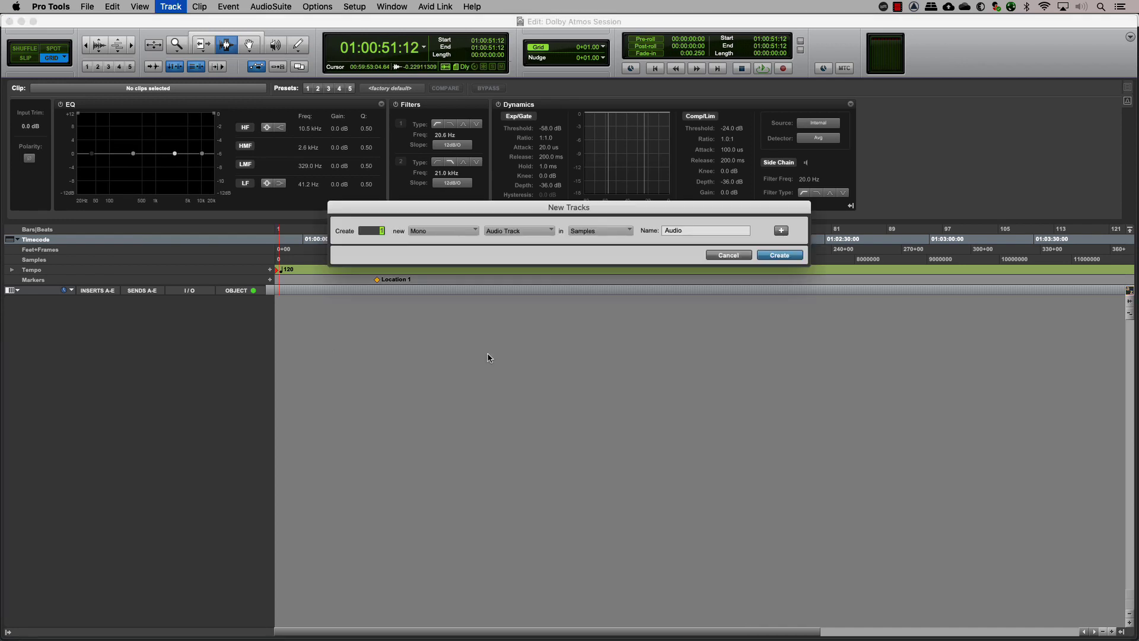
key(Tab)
text(Ob)
key(Return)
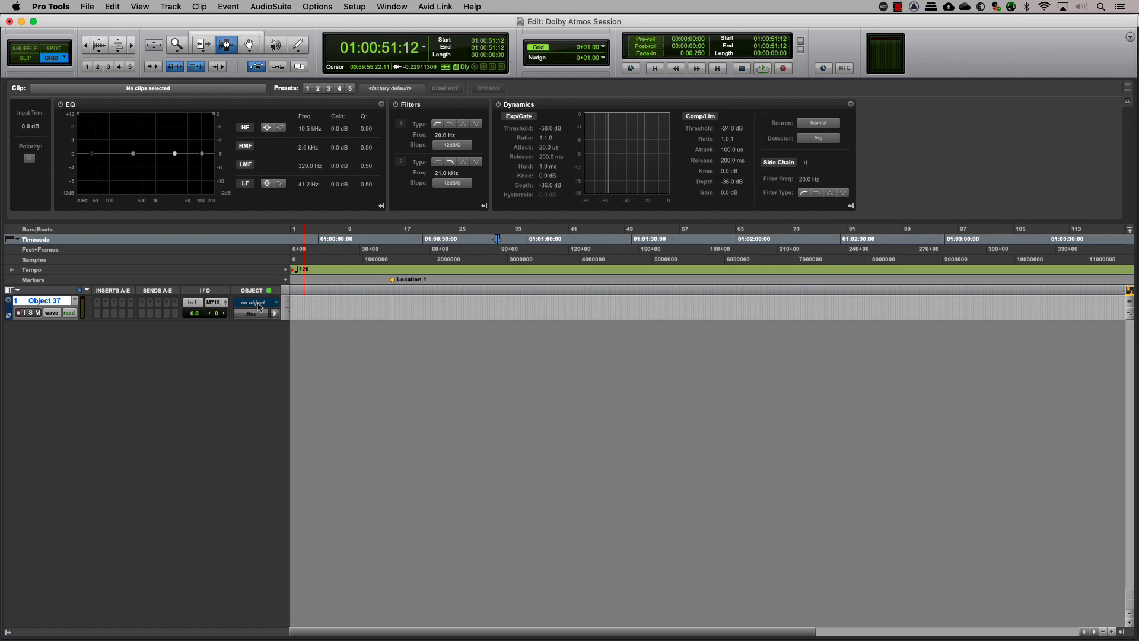
- Assign the Object 37 (Mono) path to the new track's object output and toggle the track between bus and object routing
click(254, 307)
scroll(273, 520, down, 8)
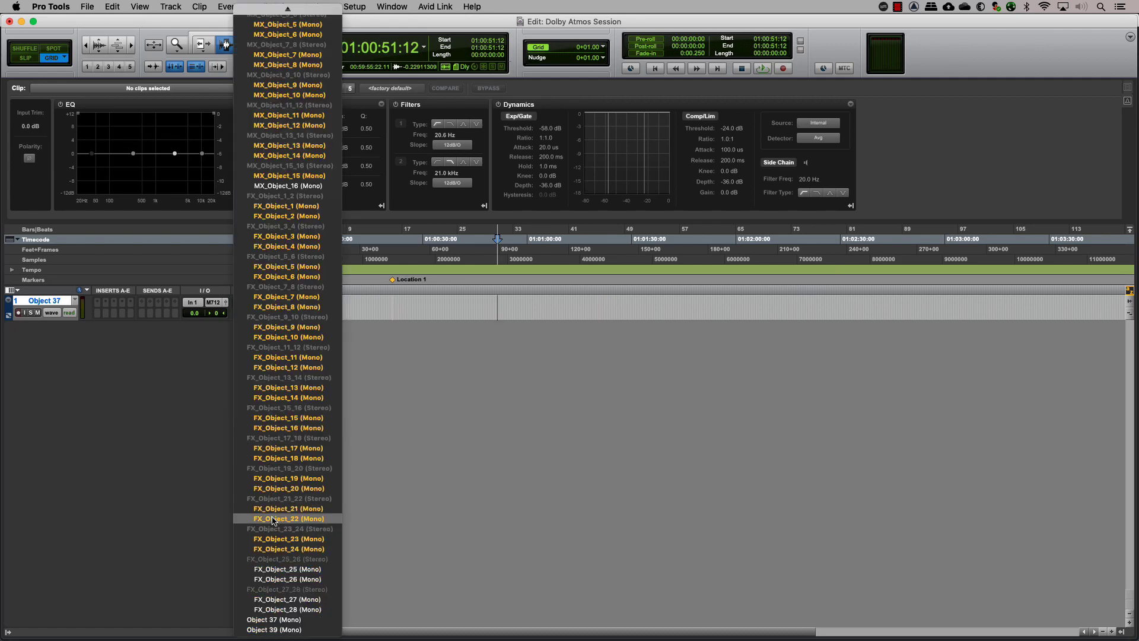
click(289, 621)
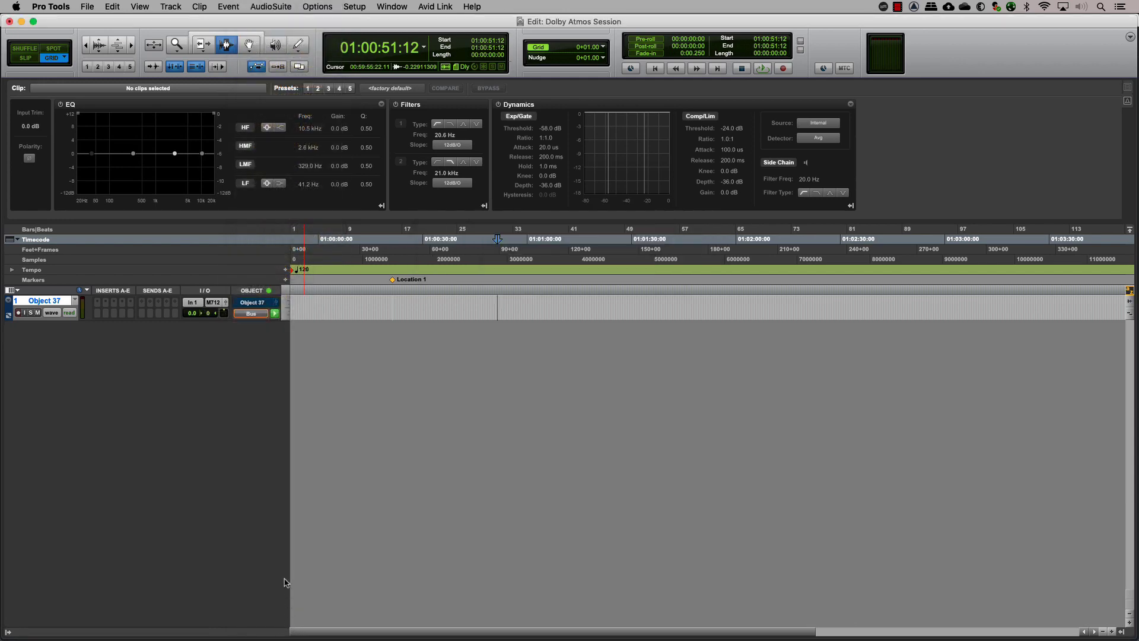
click(253, 314)
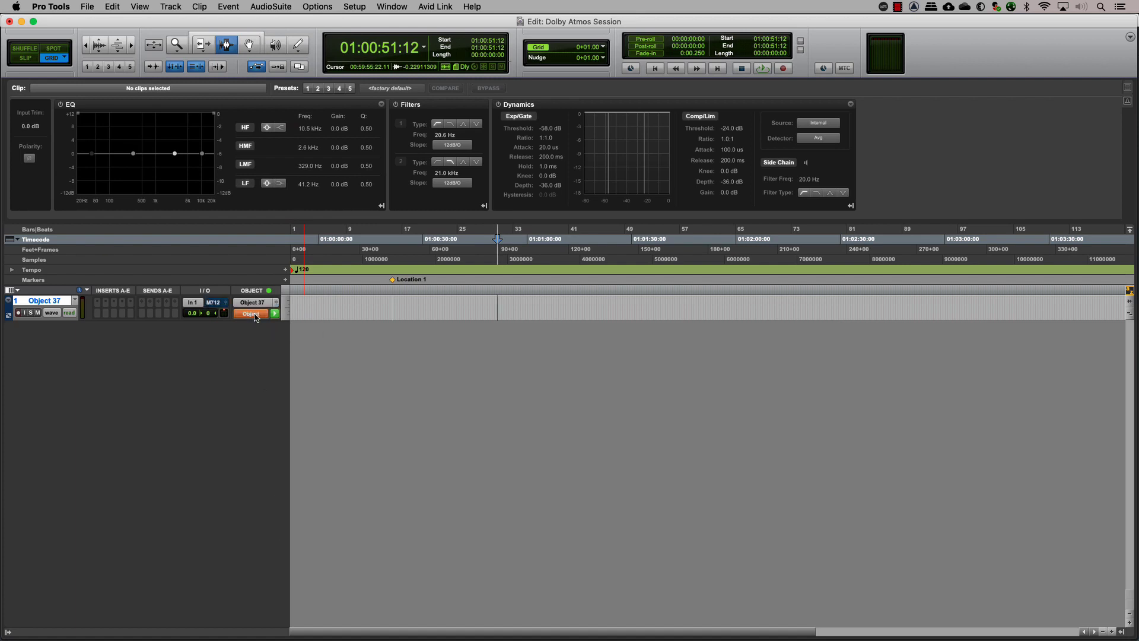
click(252, 314)
click(252, 314)
click(252, 314)
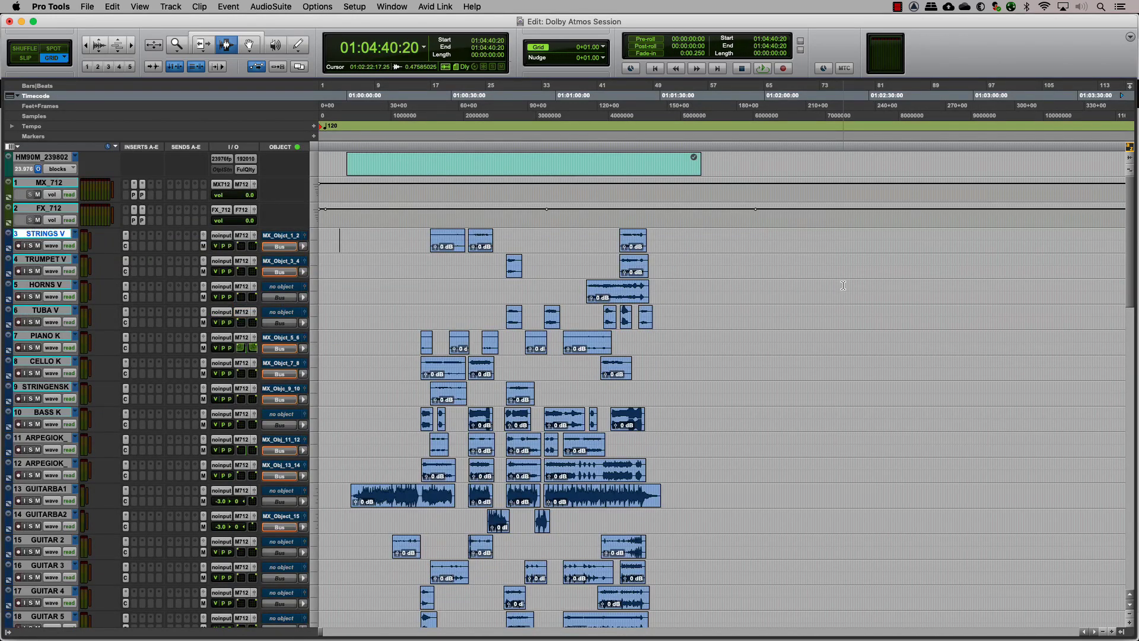
- Examine the session's music and effects tracks, including the available bus outputs and object assignments of the STRINGS V track
scroll(843, 286, down, 15)
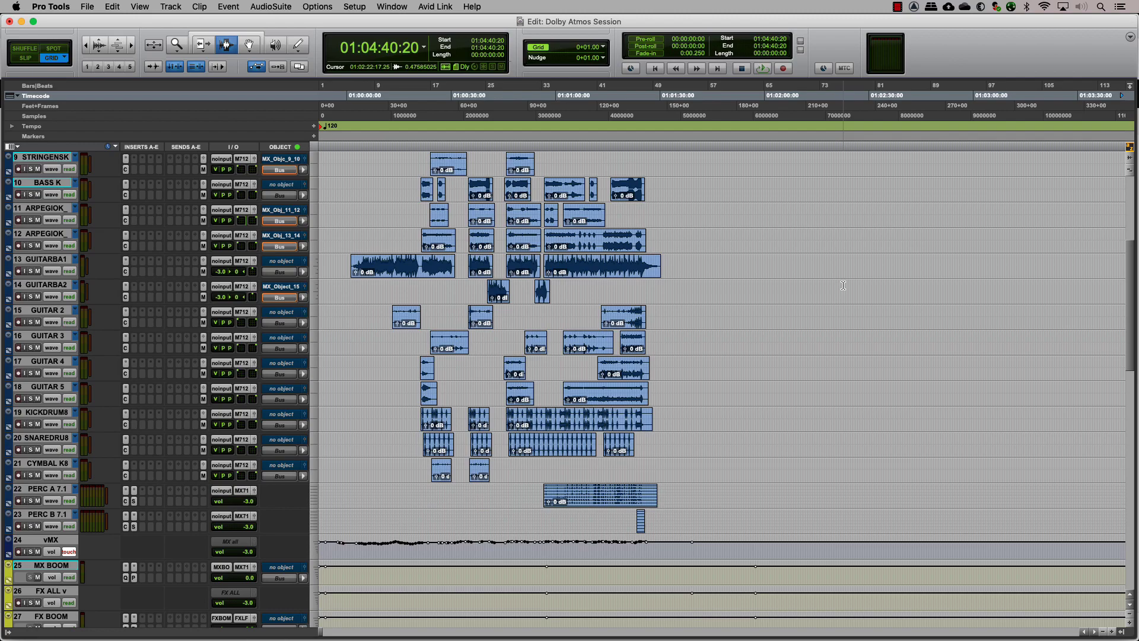
scroll(843, 285, down, 15)
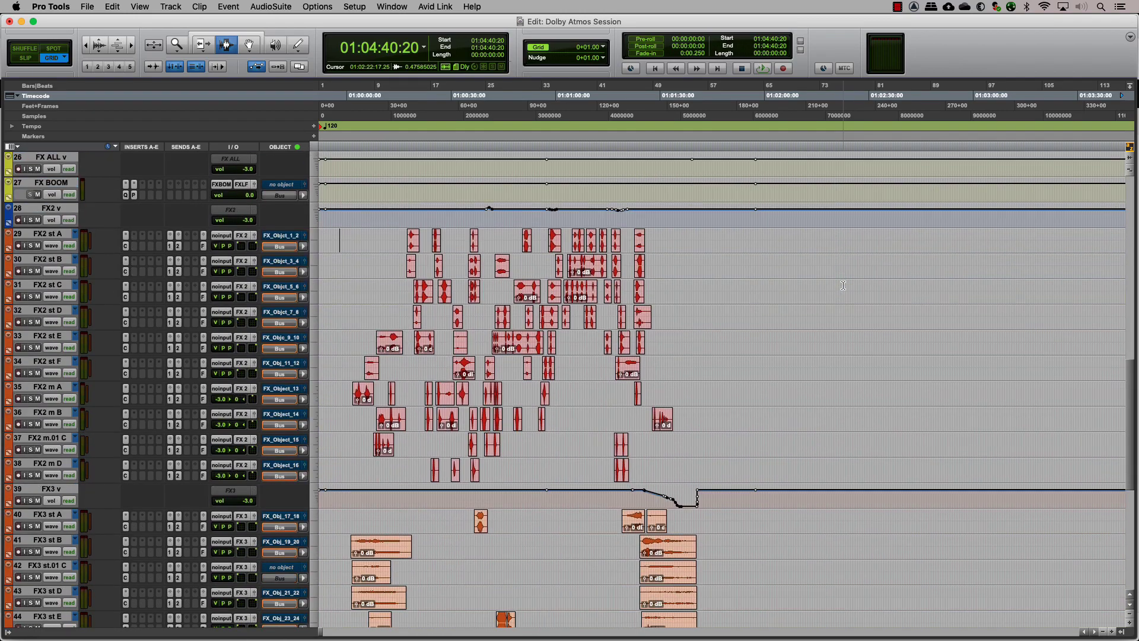
scroll(843, 285, up, 20)
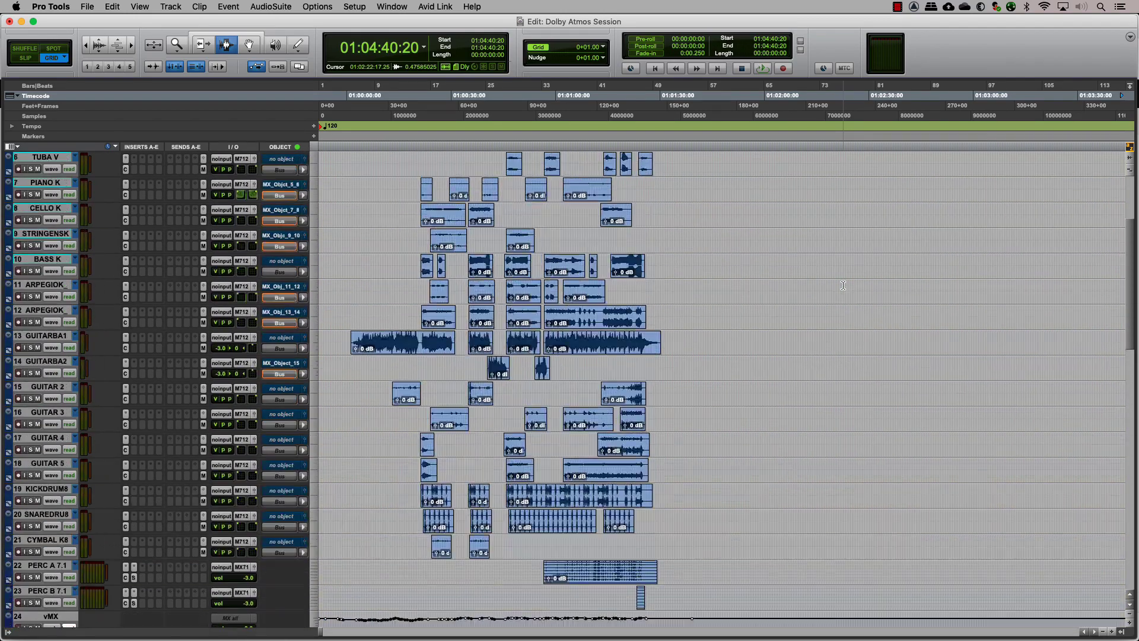
scroll(844, 285, up, 5)
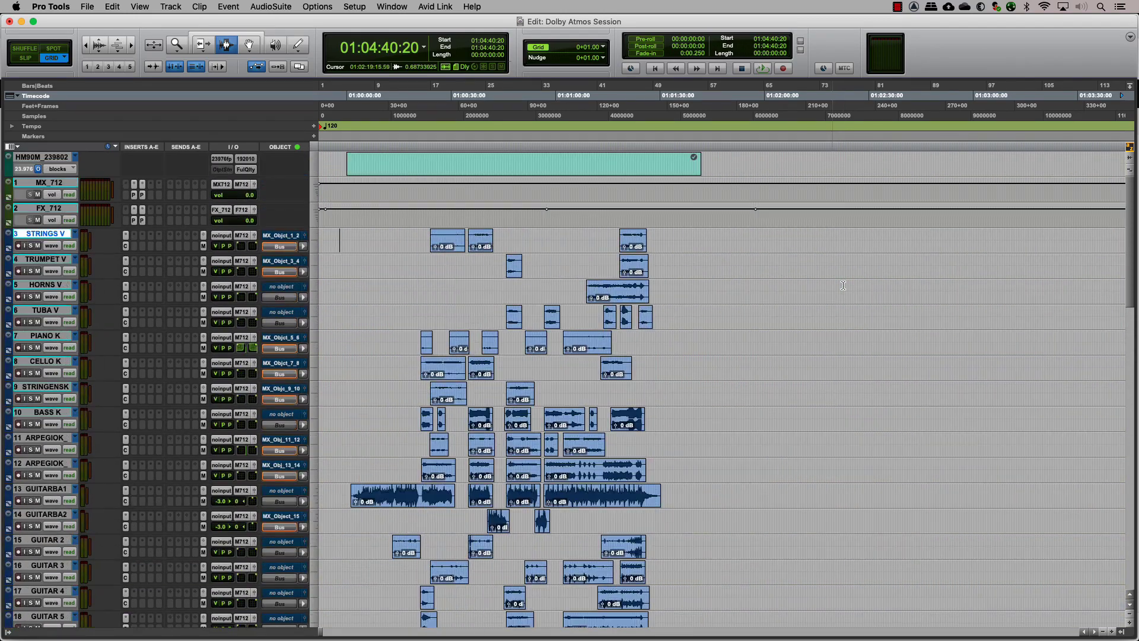
click(241, 238)
mouse_move(259, 245)
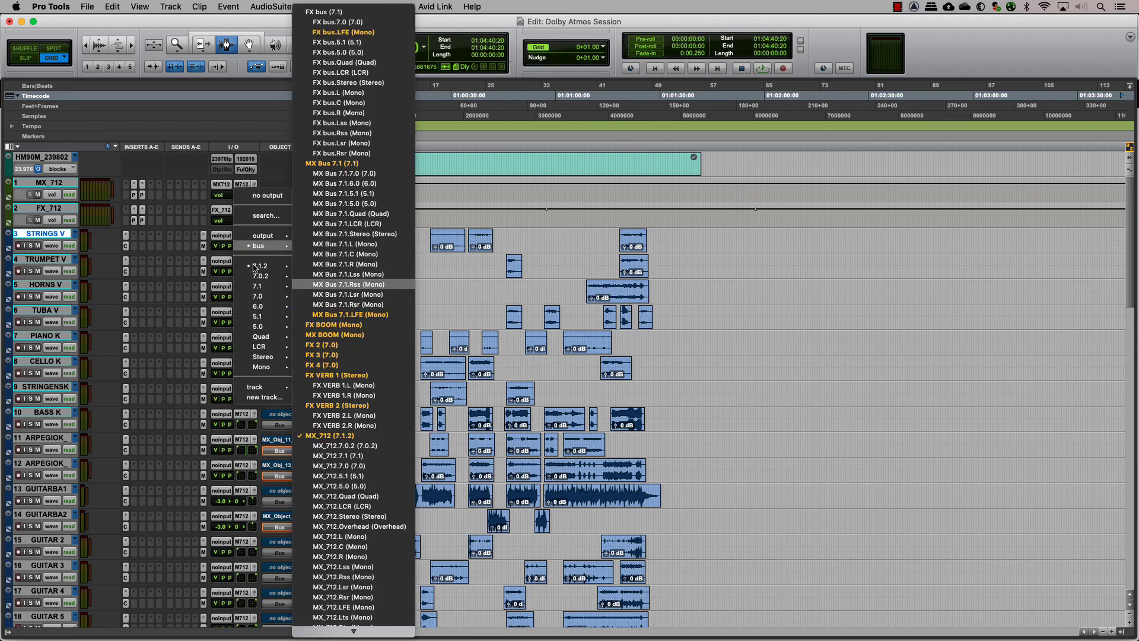
click(333, 445)
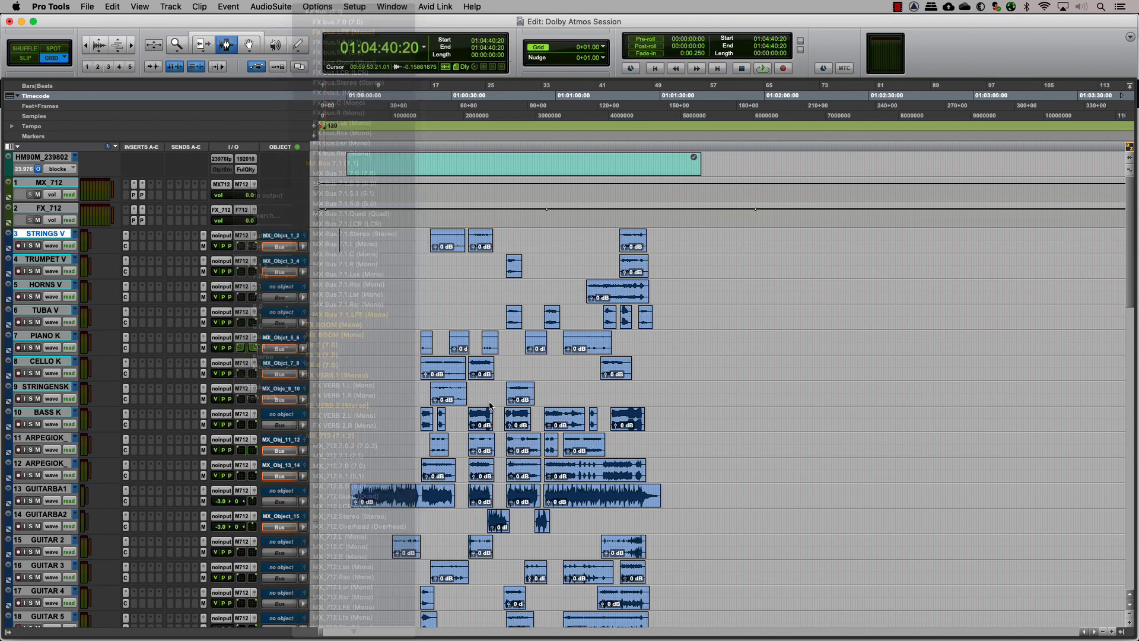
click(288, 239)
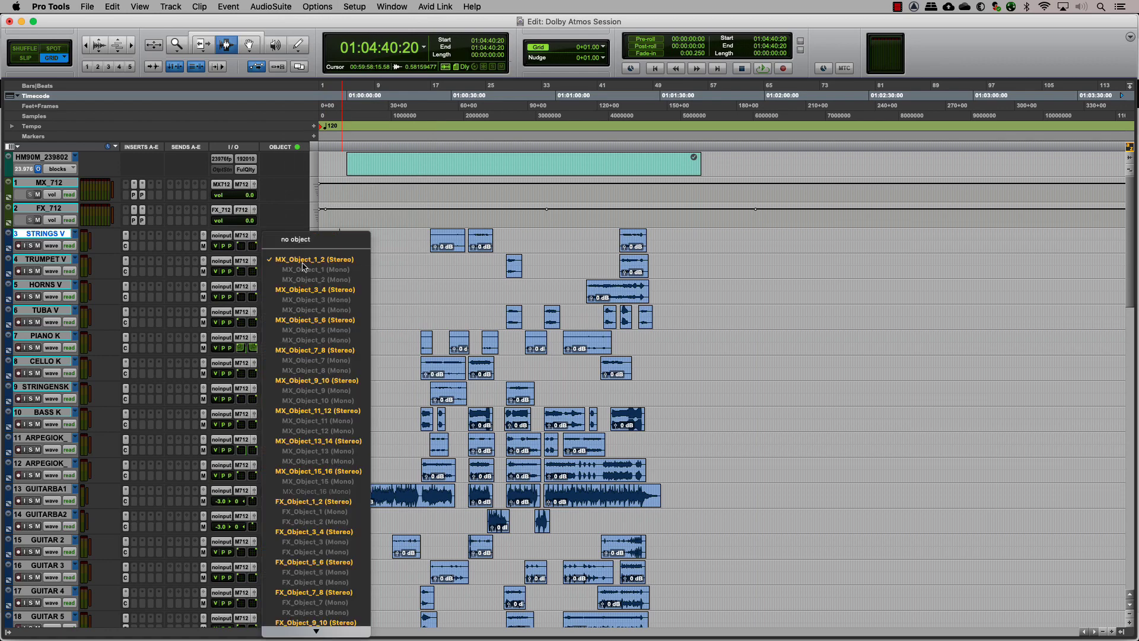
click(495, 295)
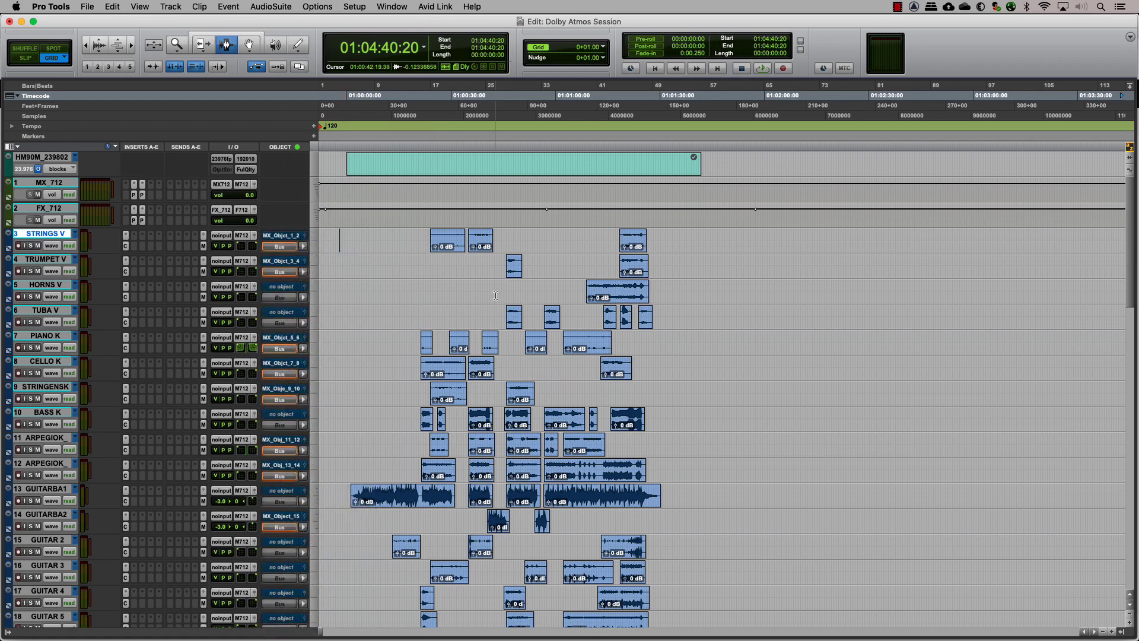
click(513, 287)
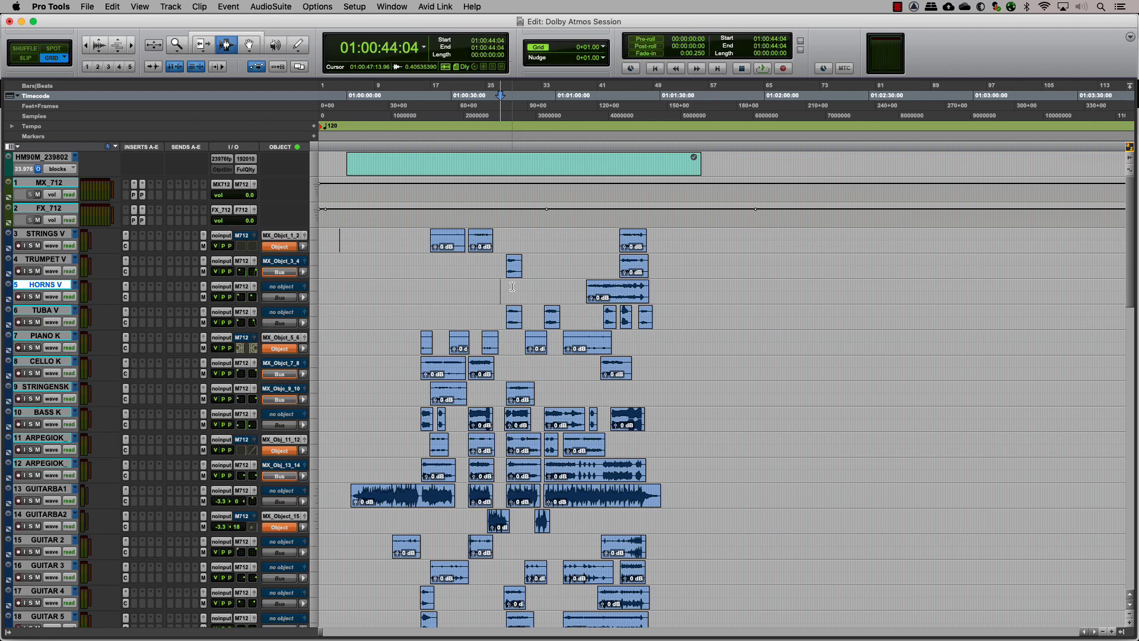
key(super+shift+n)
click(519, 232)
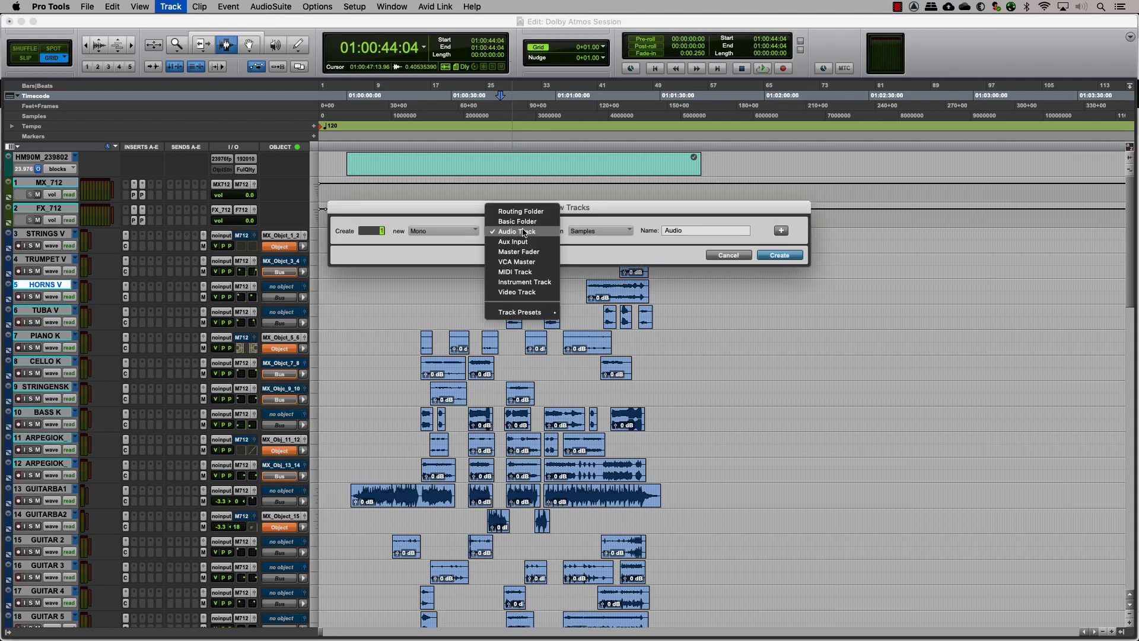
click(518, 261)
click(781, 231)
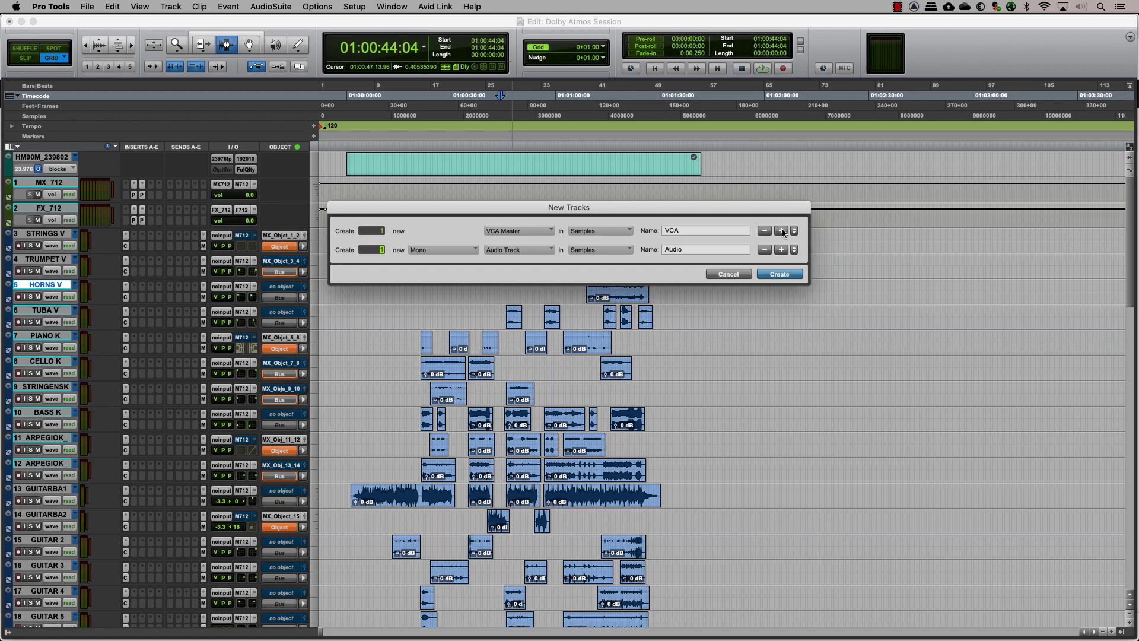
click(537, 250)
click(534, 270)
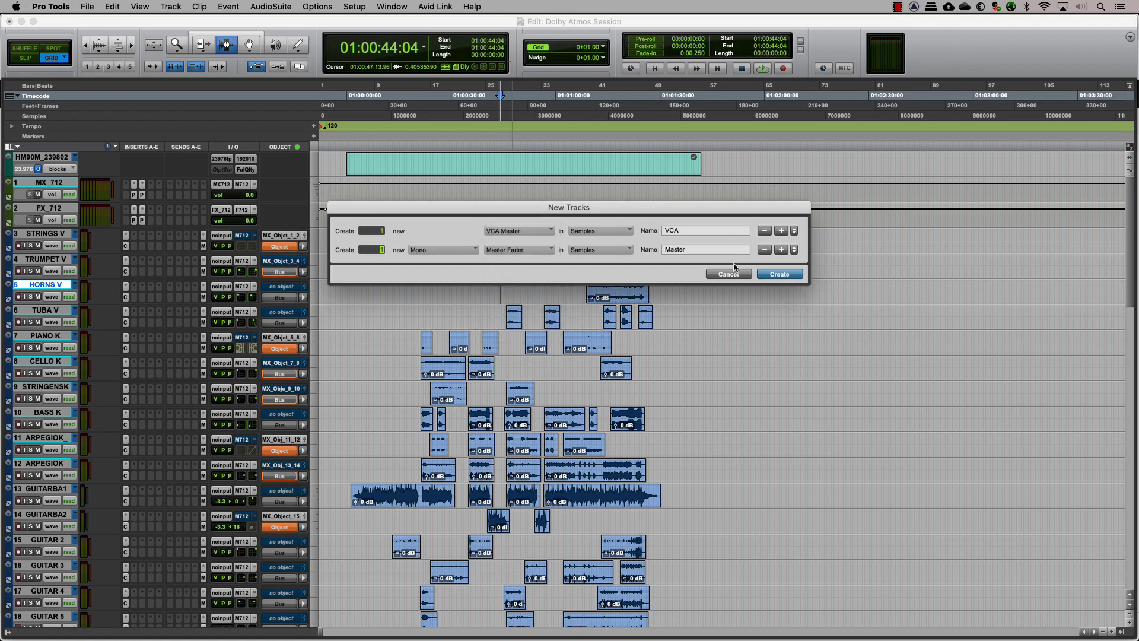
click(781, 250)
click(521, 269)
click(518, 258)
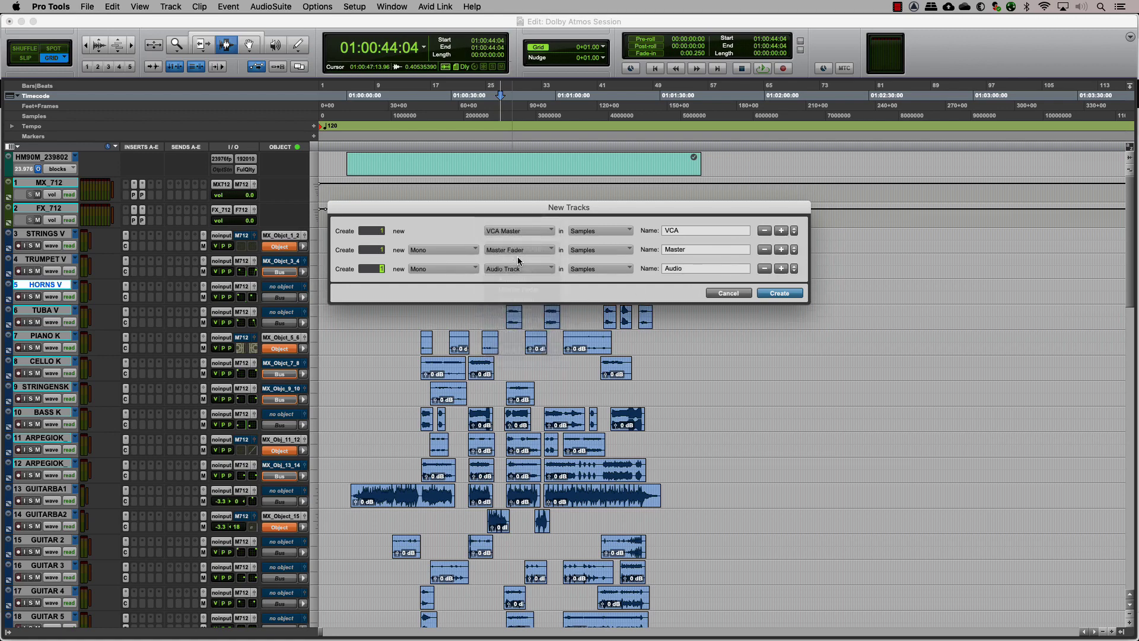
click(727, 294)
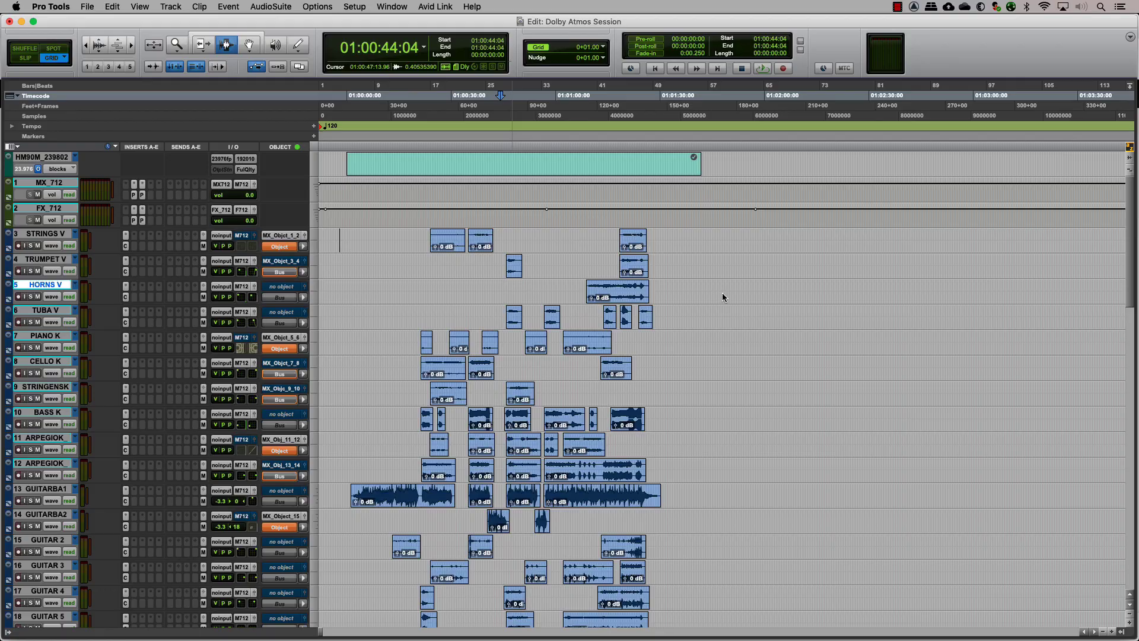
- Show the Mix window and create one VCA Master track named vMX
key(super+equal)
key(super+shift+n)
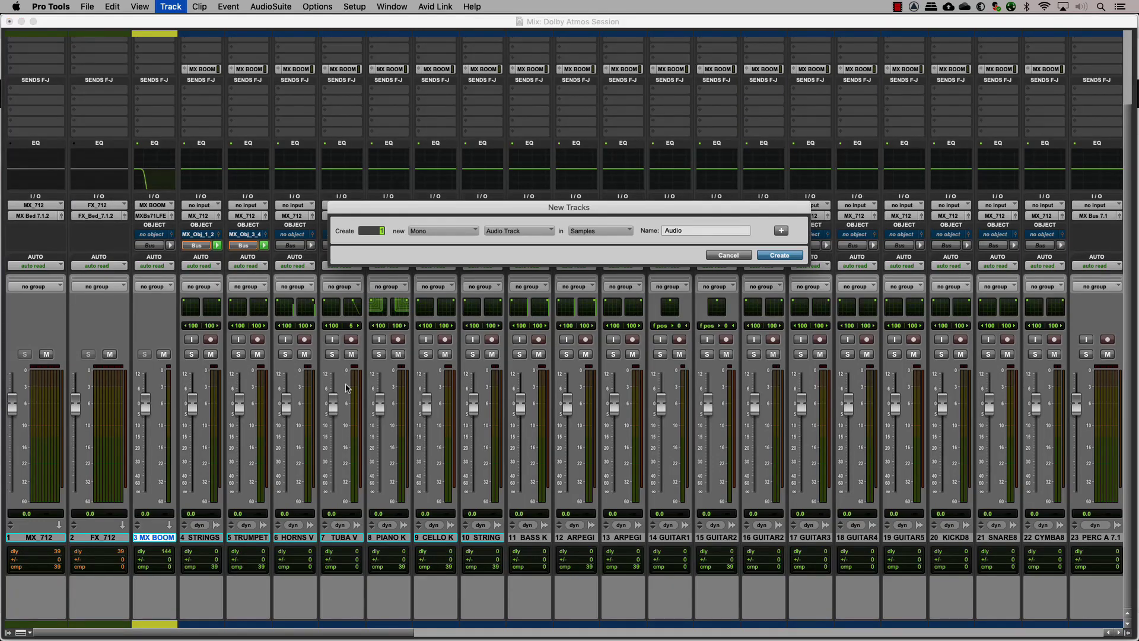
click(519, 230)
click(520, 262)
text(V)
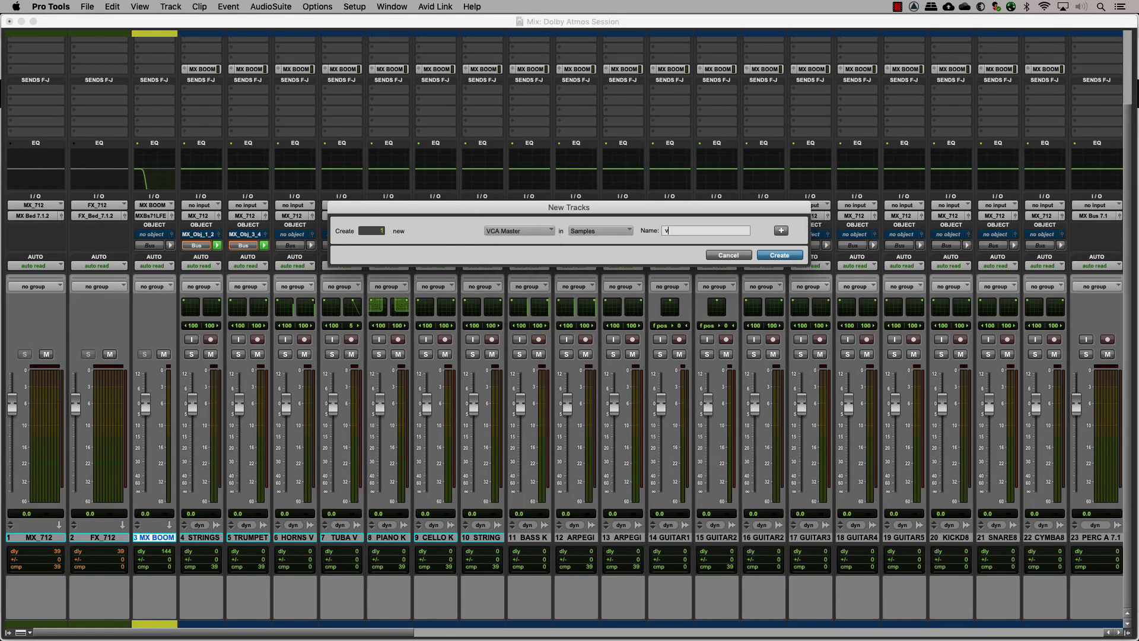
click(765, 254)
- Group the music tracks from STRINGS V through PERC B 7.1 as a Mix group named vMX, with the vMX track as its VCA
click(236, 536)
scroll(764, 564, right, 10)
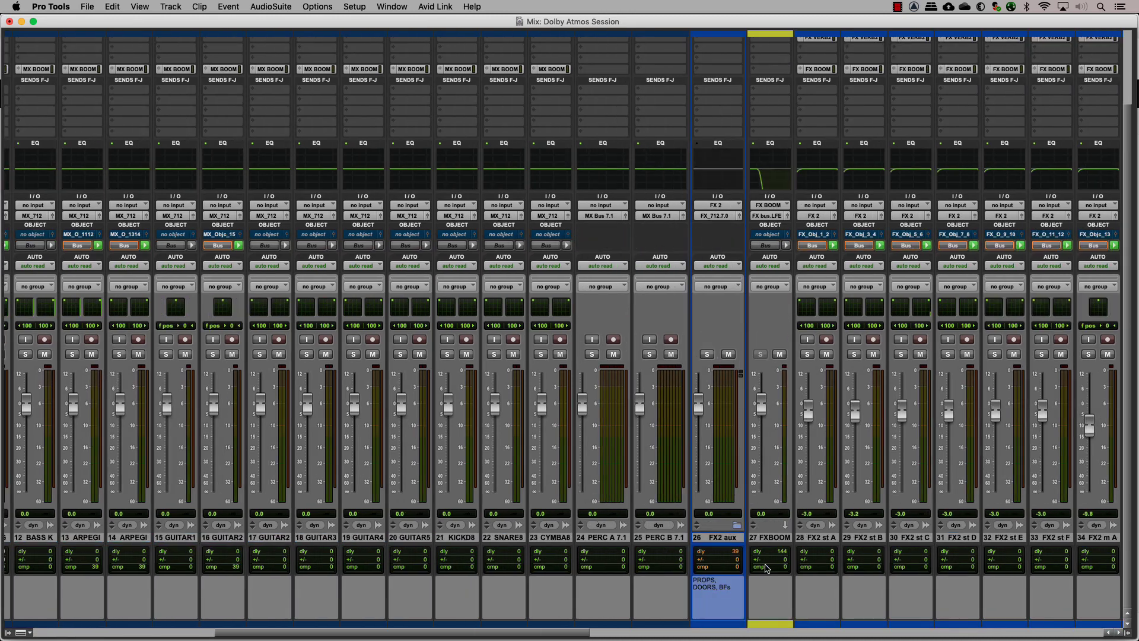
shift+click(679, 537)
scroll(680, 538, left, 10)
click(175, 9)
click(175, 31)
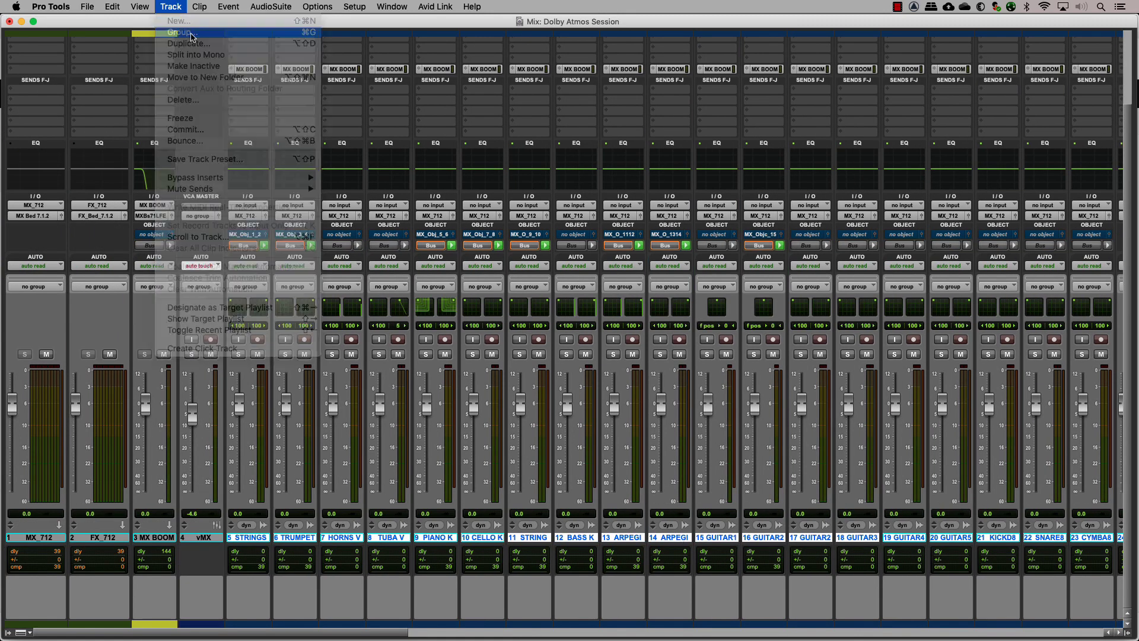
text(vMX)
click(581, 138)
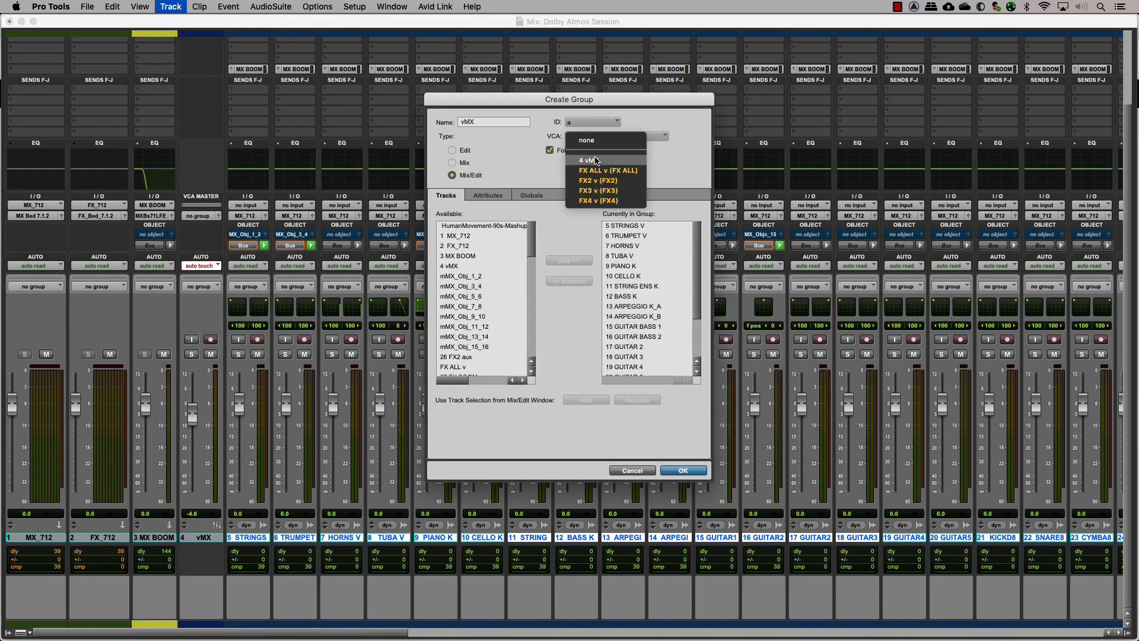
click(580, 160)
click(453, 163)
click(680, 470)
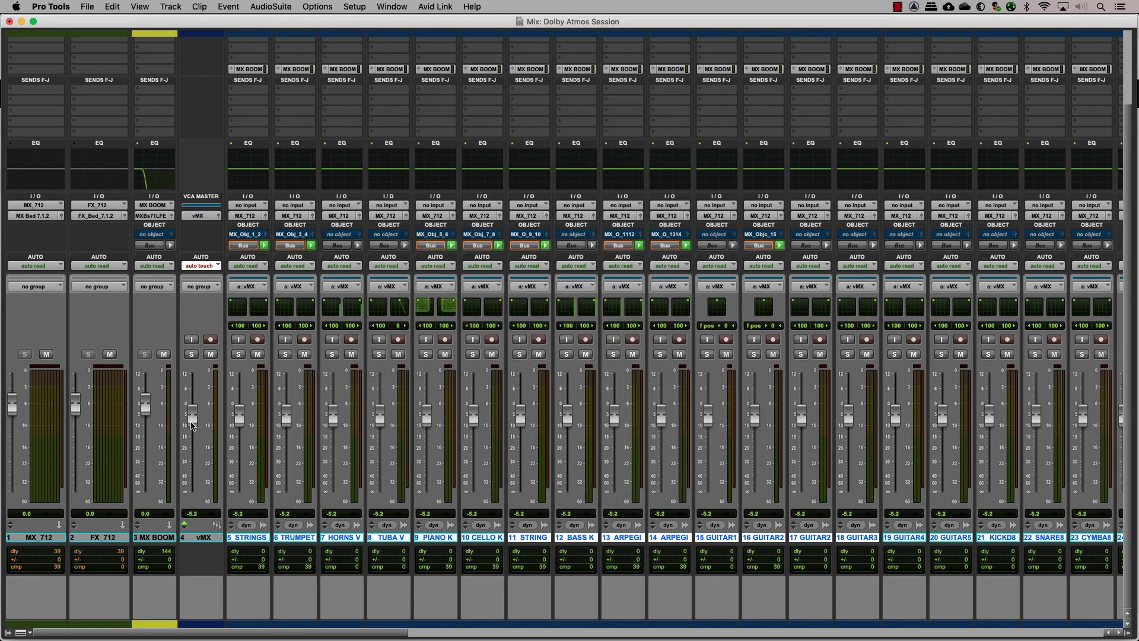
- Create four VCA Master tracks for the effects in the mixer
key(super+shift+n)
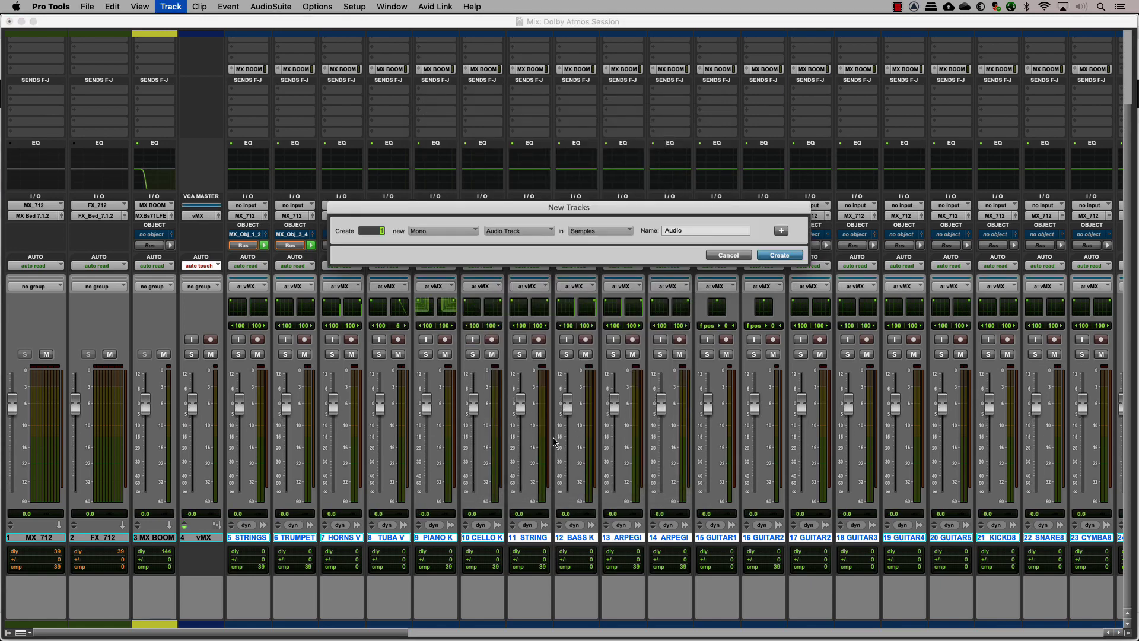
text(4)
click(519, 230)
click(516, 270)
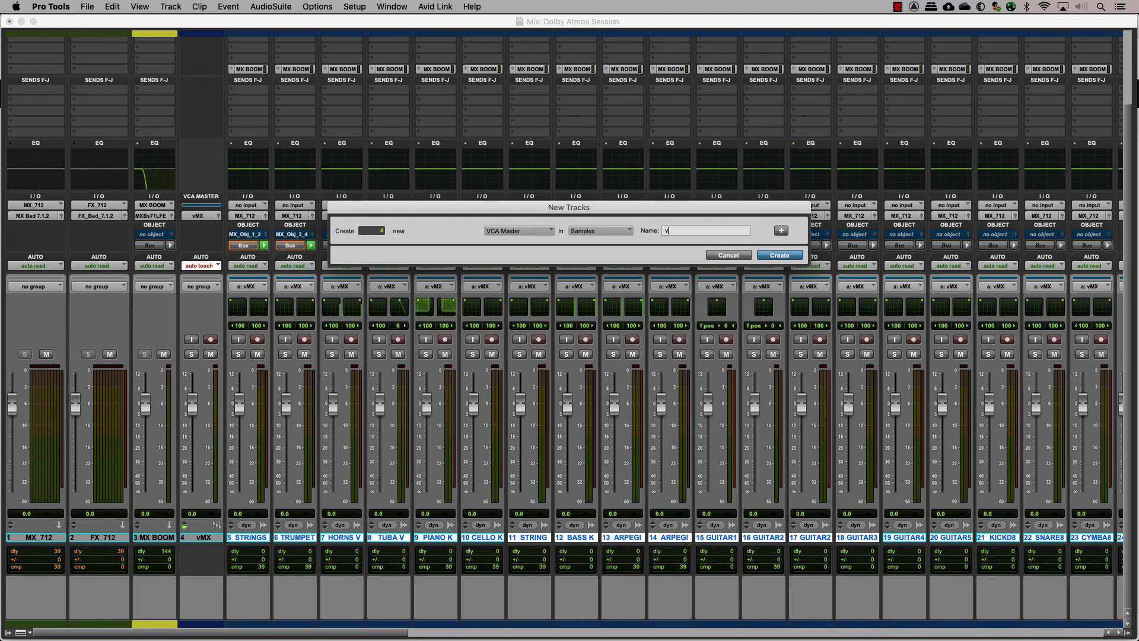
key(Return)
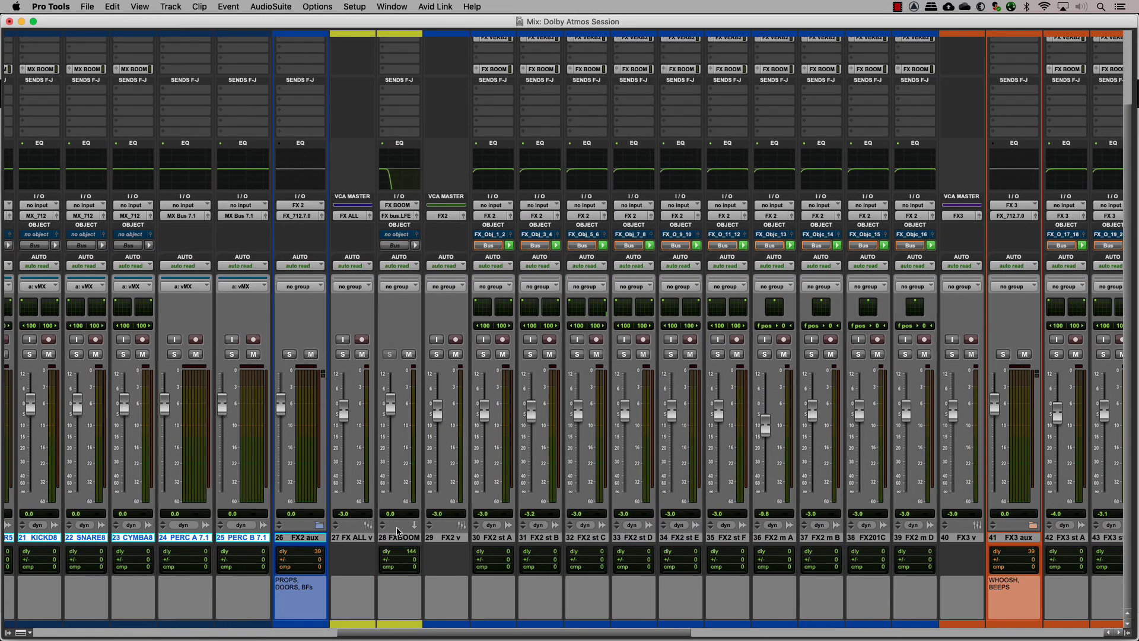
- Select the FX ALL v and FX2 v VCA master tracks among the effects tracks
click(352, 538)
super+click(460, 537)
scroll(718, 535, right, 1)
scroll(718, 538, right, 10)
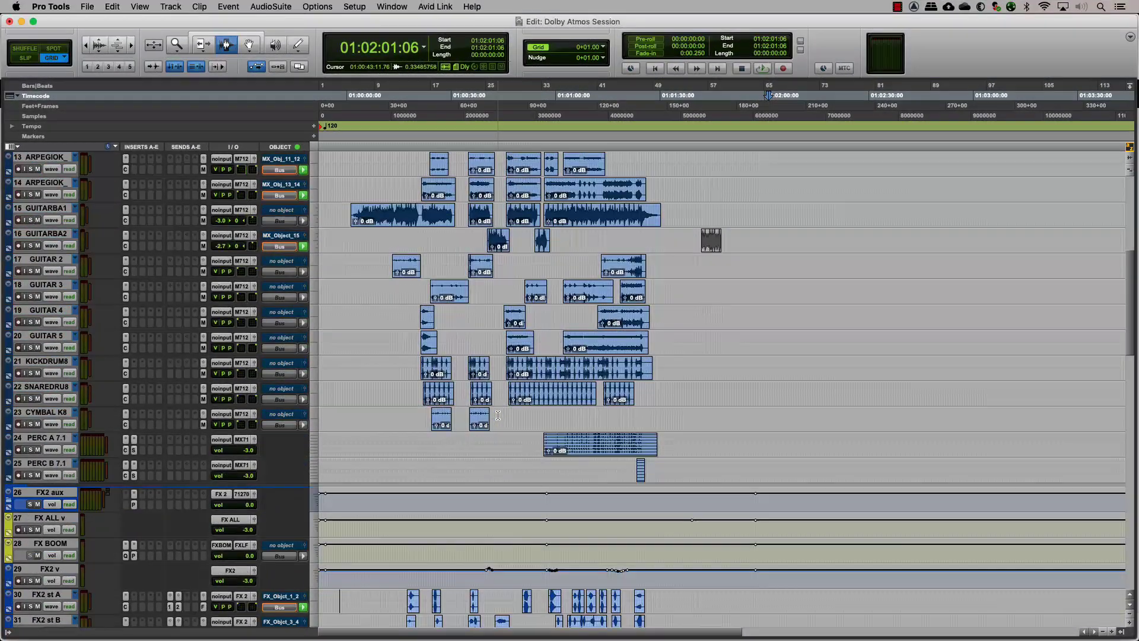
- Find the FX VERB 1 track and increase its track height
scroll(497, 414, down, 15)
click(65, 314)
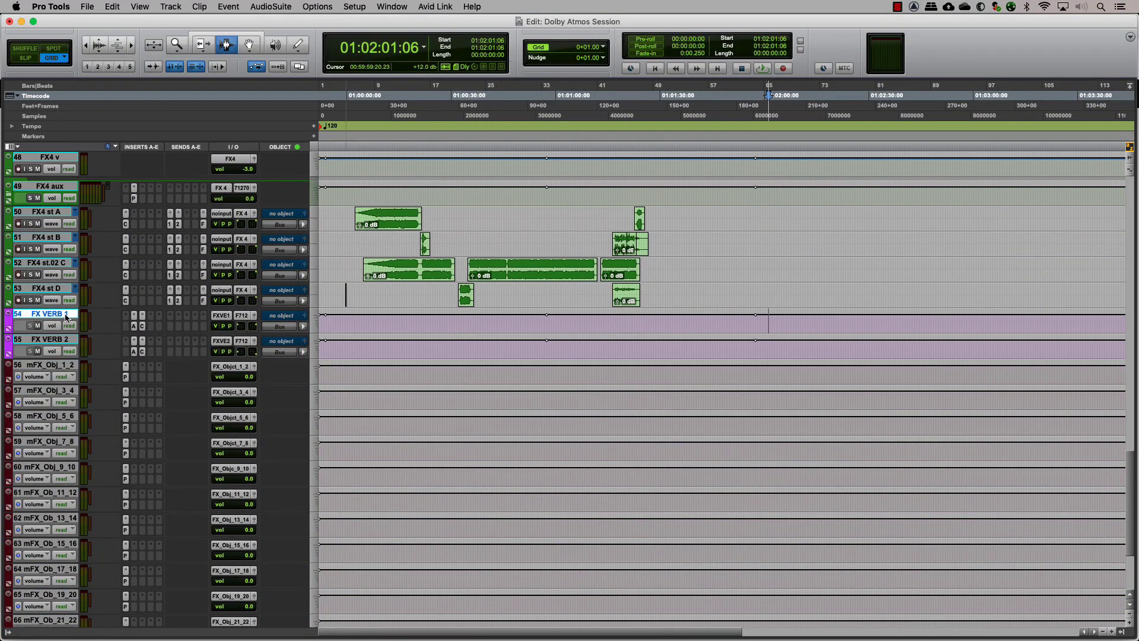
click(314, 328)
click(325, 354)
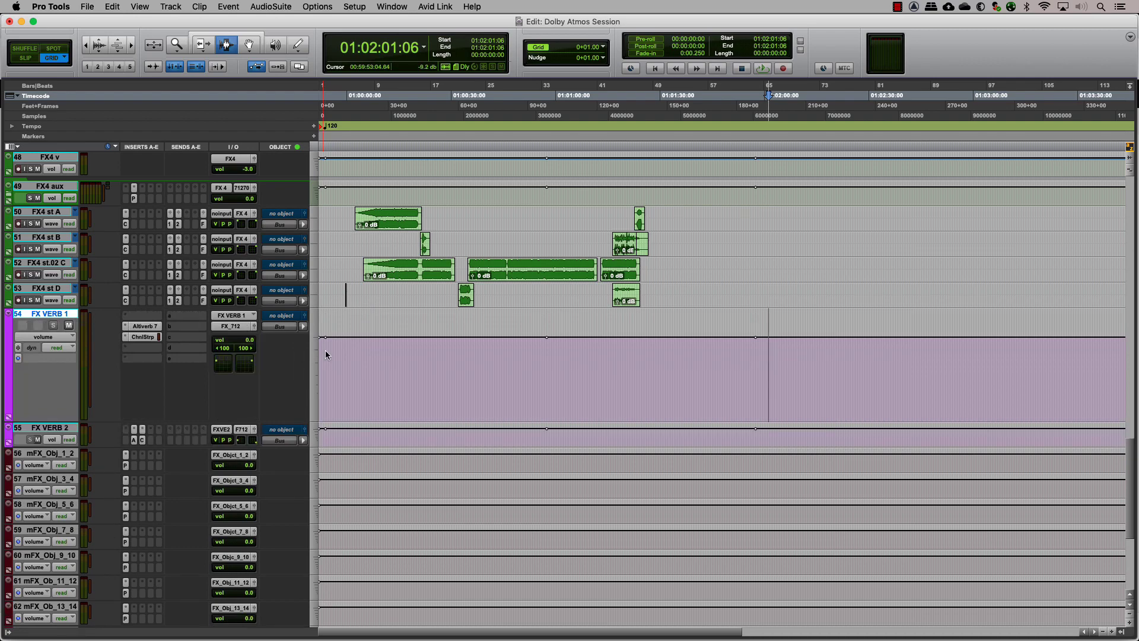
- Assign FX VERB 1 to the stereo object FX_Object_25_26, and switch its output mode to object and back to bus
click(287, 320)
scroll(326, 565, down, 5)
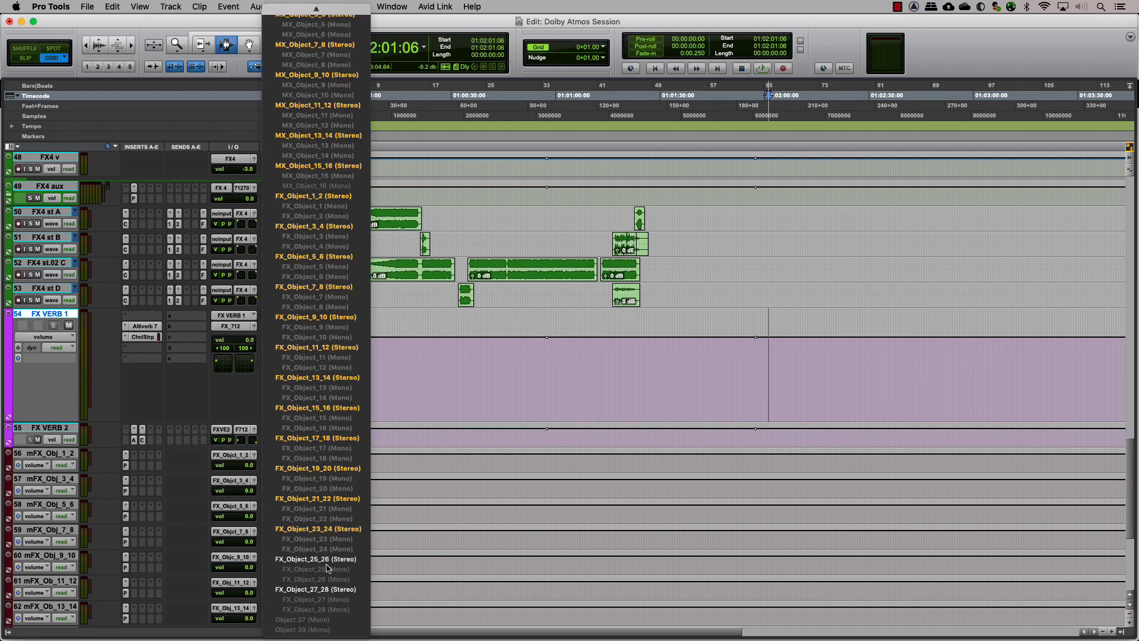
click(324, 561)
click(285, 328)
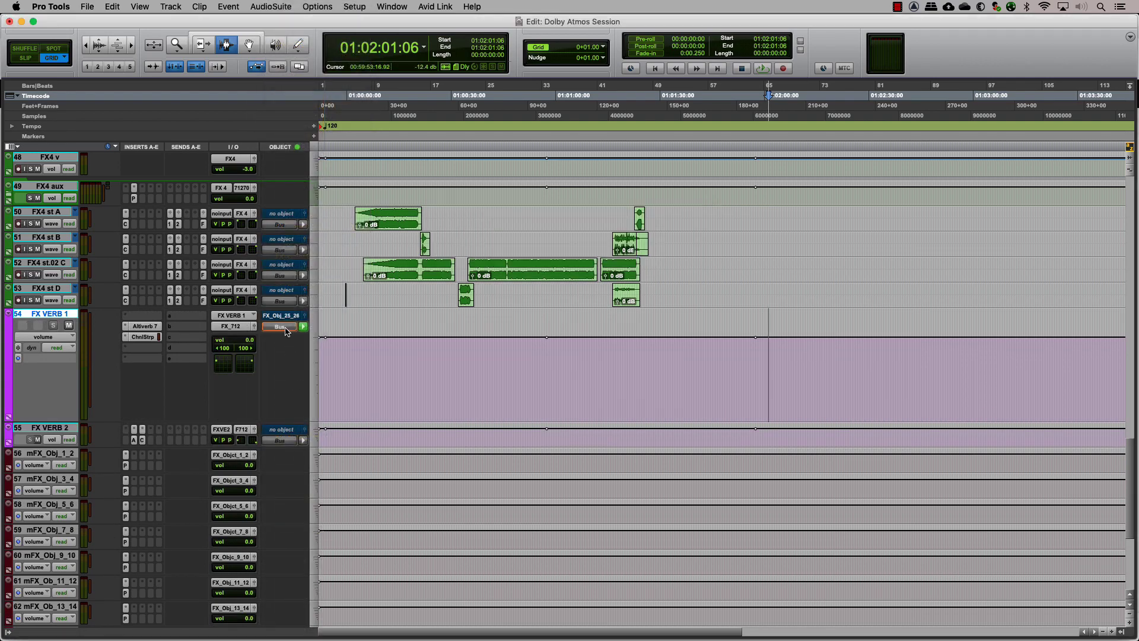
click(285, 327)
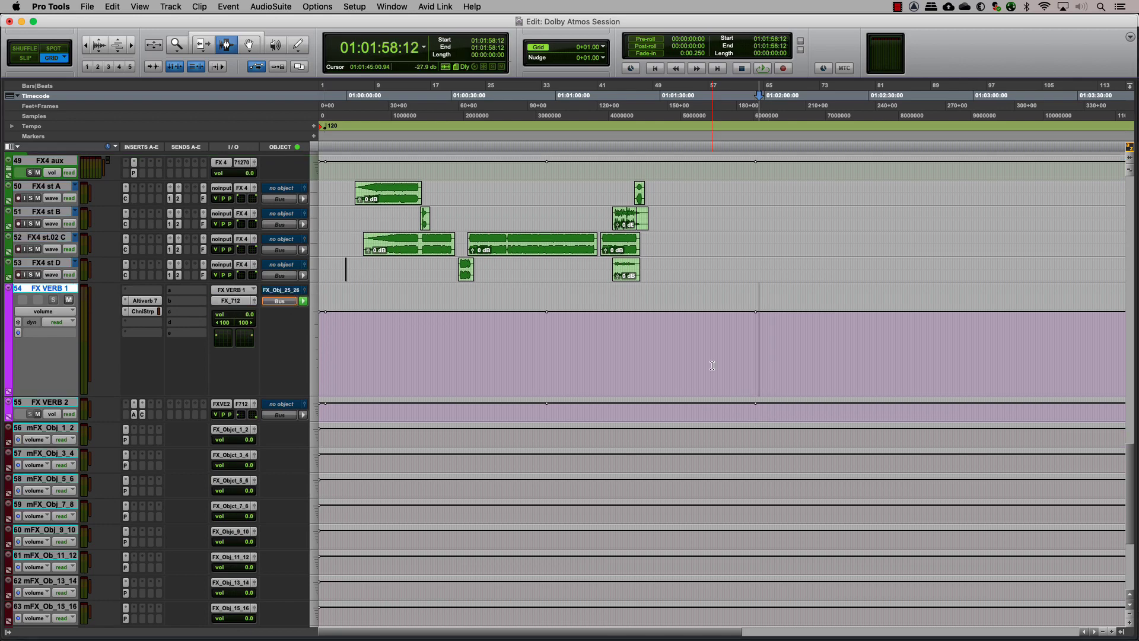
- Check the two insert plug-ins on MX_712, and switch STRINGS V to object output and back to bus
scroll(236, 227, up, 15)
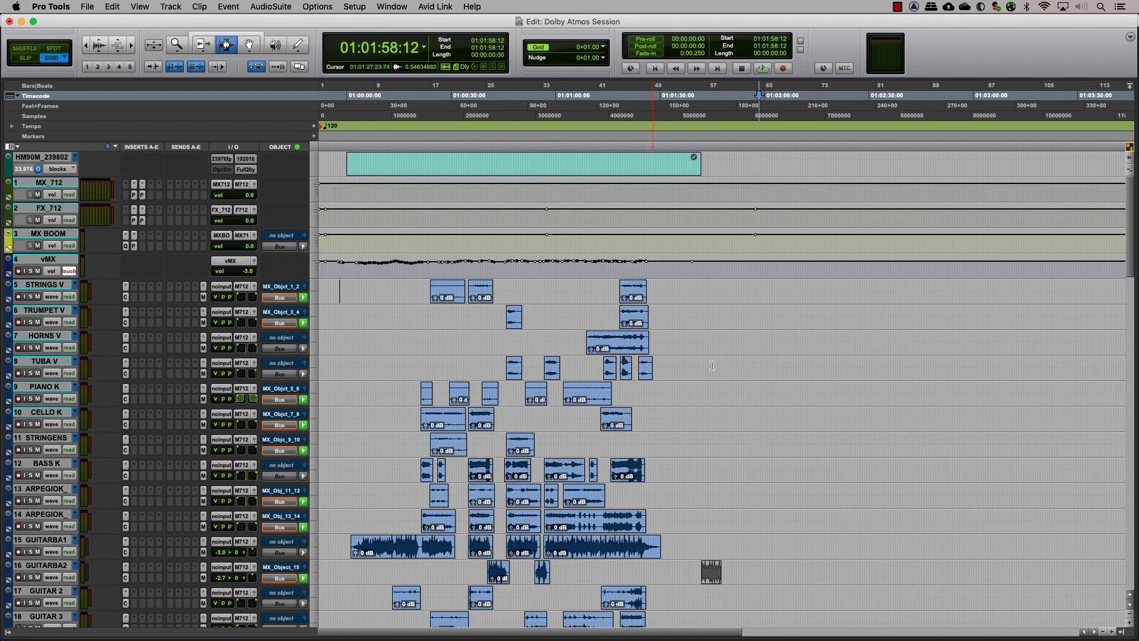
click(132, 195)
click(133, 195)
click(143, 196)
click(142, 196)
click(280, 298)
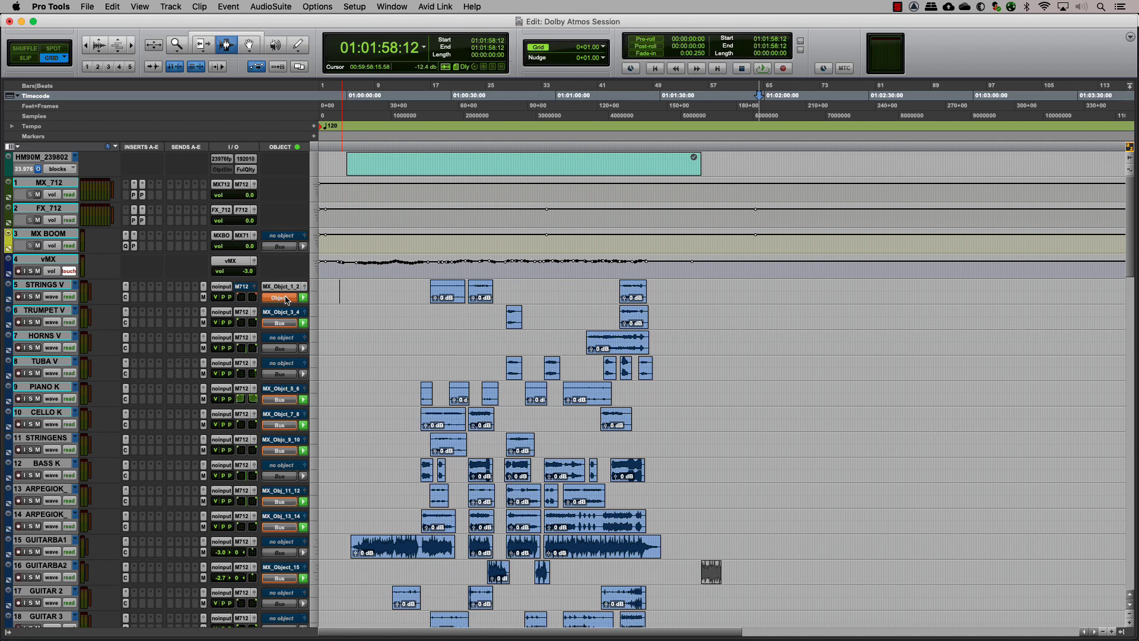
click(280, 298)
- Create 10 stereo Master Fader tracks named mMX_Obj
key(super+shift+n)
click(518, 231)
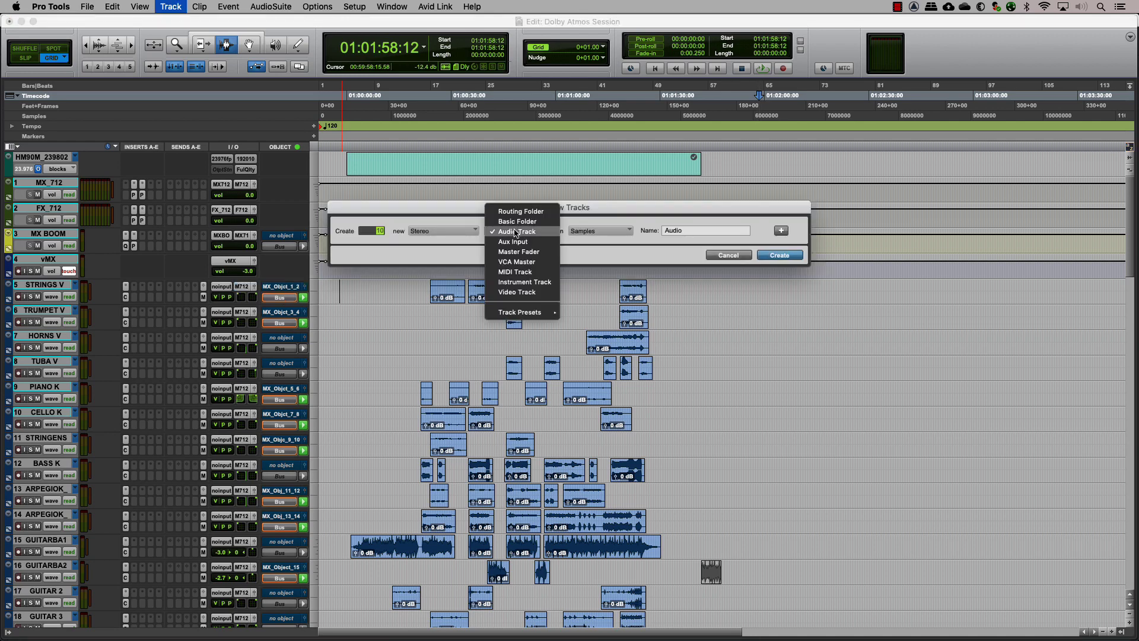
click(516, 253)
double_click(697, 229)
text(mMX_)
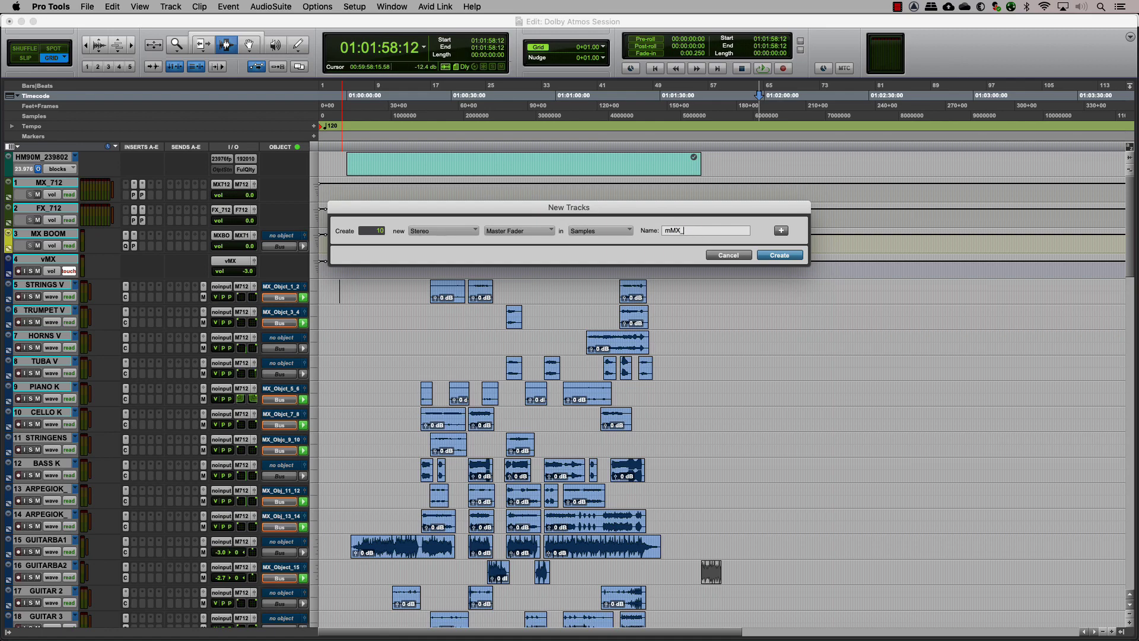
text(Obj)
key(Return)
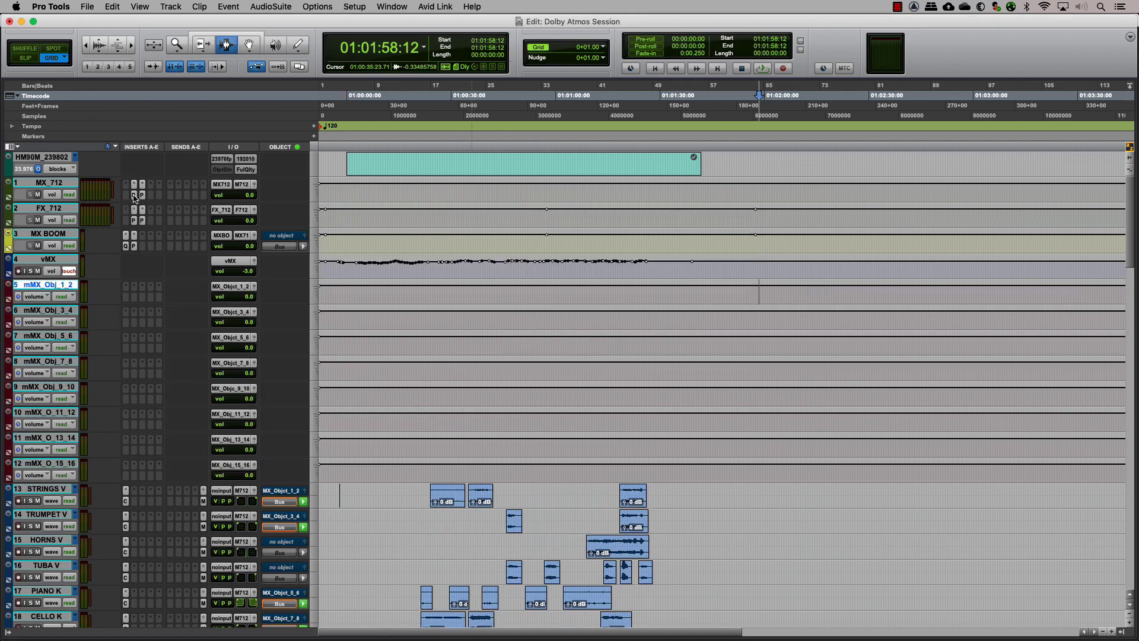
- Copy the settings of the Pro Multiband Dynamics insert on MX_712
click(133, 195)
click(318, 244)
click(332, 270)
- Insert stereo Pro Multiband Dynamics on the mMX_Obj_1_2 master fader and paste the copied settings into it
click(126, 286)
text(pro mu)
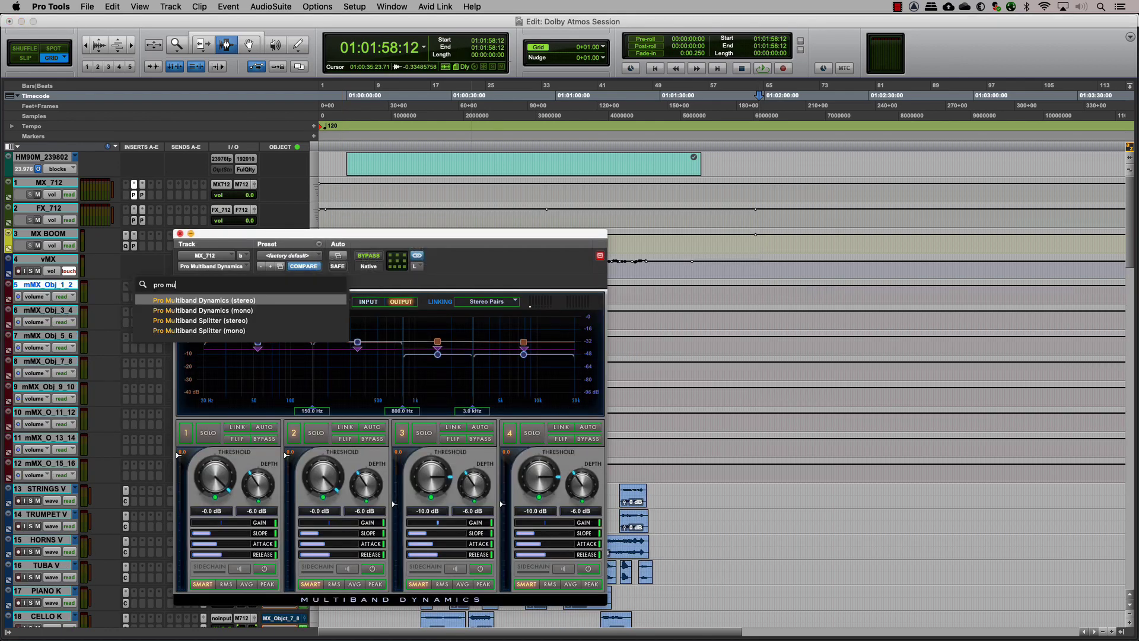
key(Return)
click(319, 244)
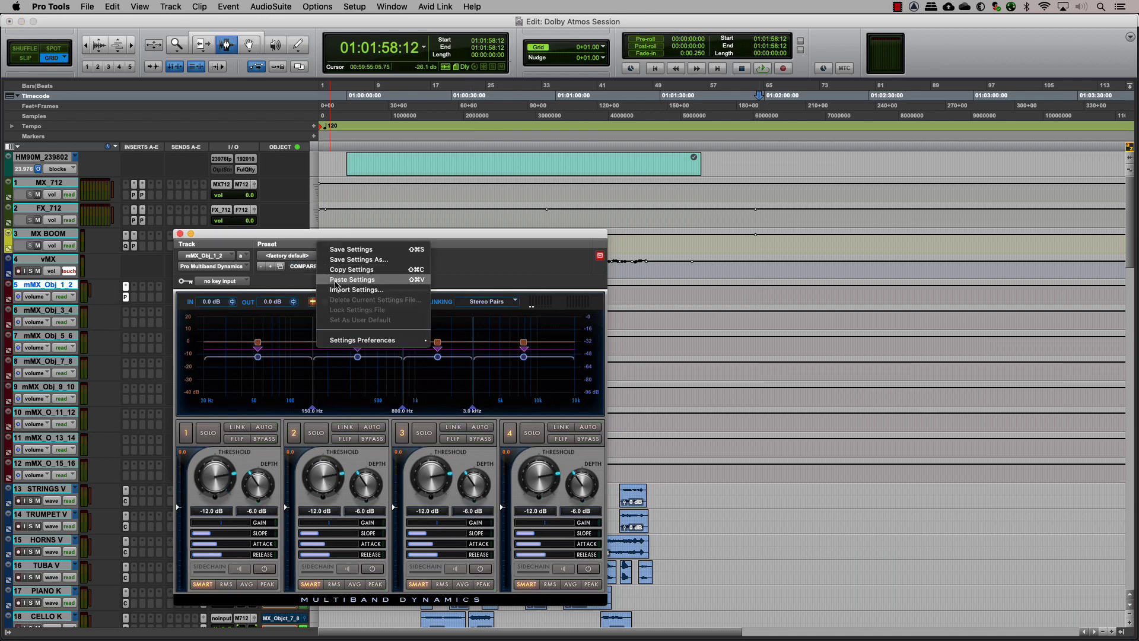
click(336, 280)
click(179, 234)
- Insert Pro Limiter in the second insert slot of the mMX_Obj_1_2 master fader
click(134, 287)
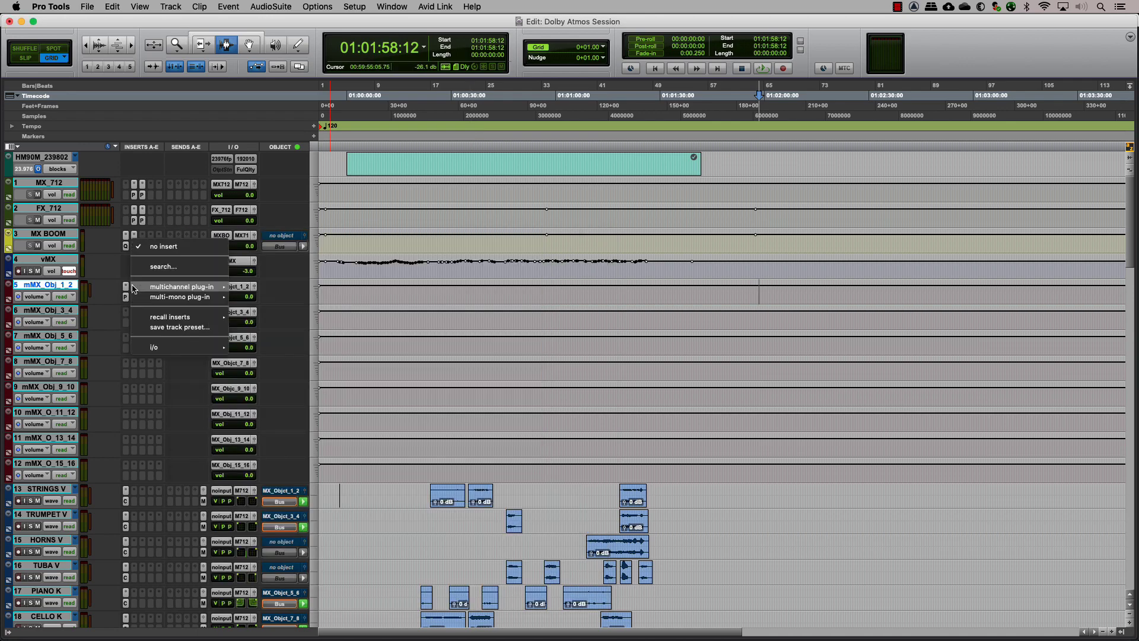
text(pro li)
key(Return)
- Copy the Pro Limiter settings from MX_712 to mMX_Obj_1_2, and extend the track selection through mMX_O_15_16
click(143, 195)
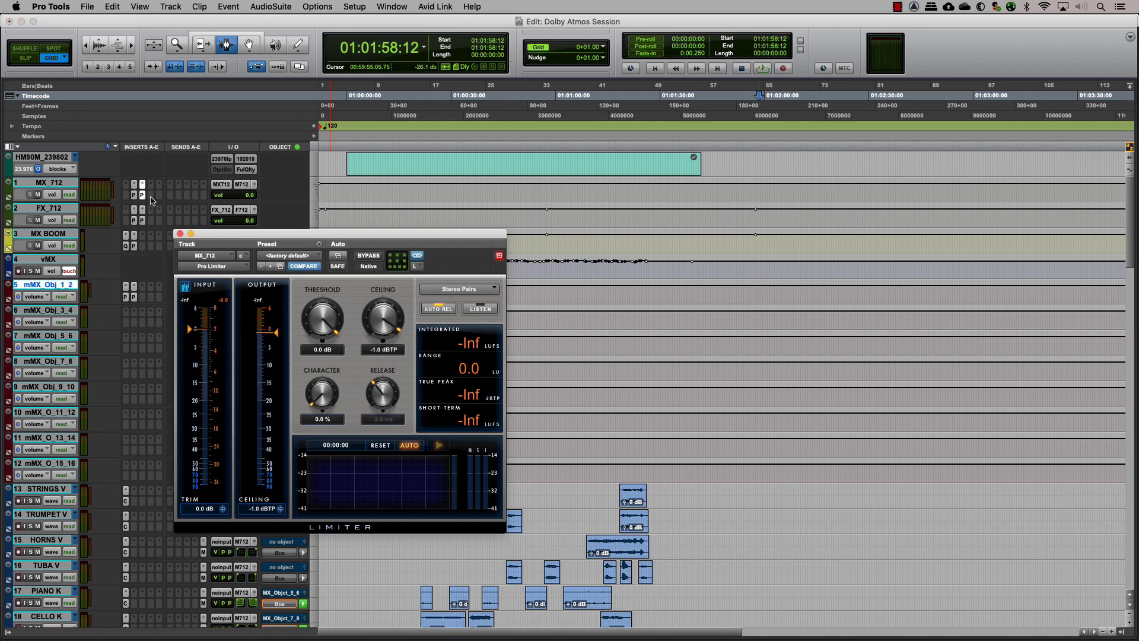
click(318, 244)
click(326, 270)
click(180, 233)
click(135, 286)
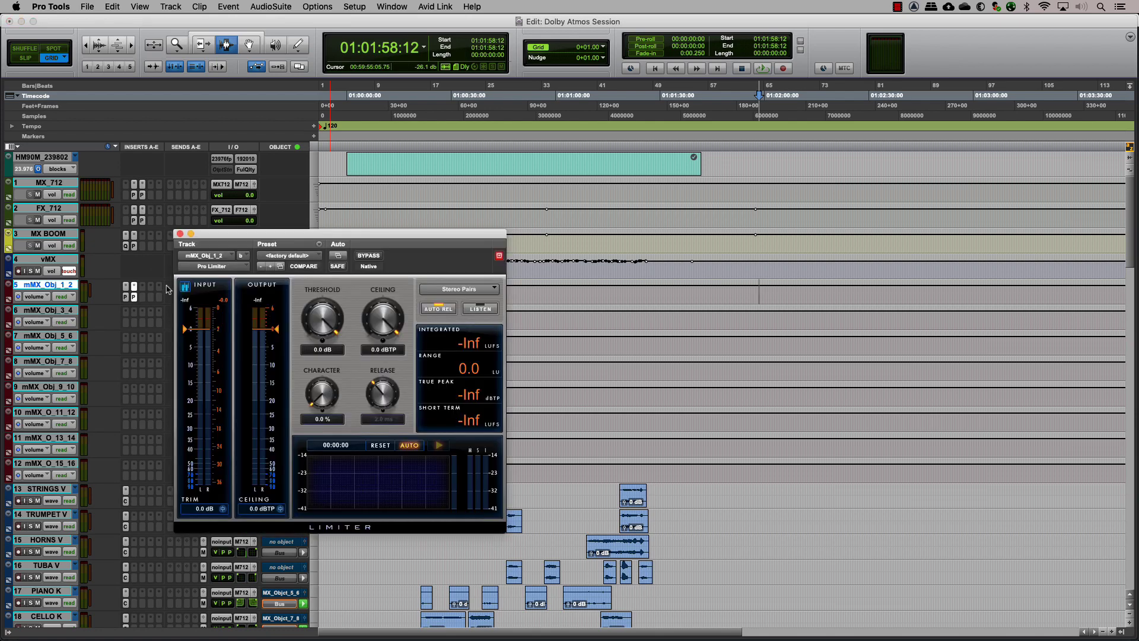
click(319, 244)
click(338, 280)
click(180, 233)
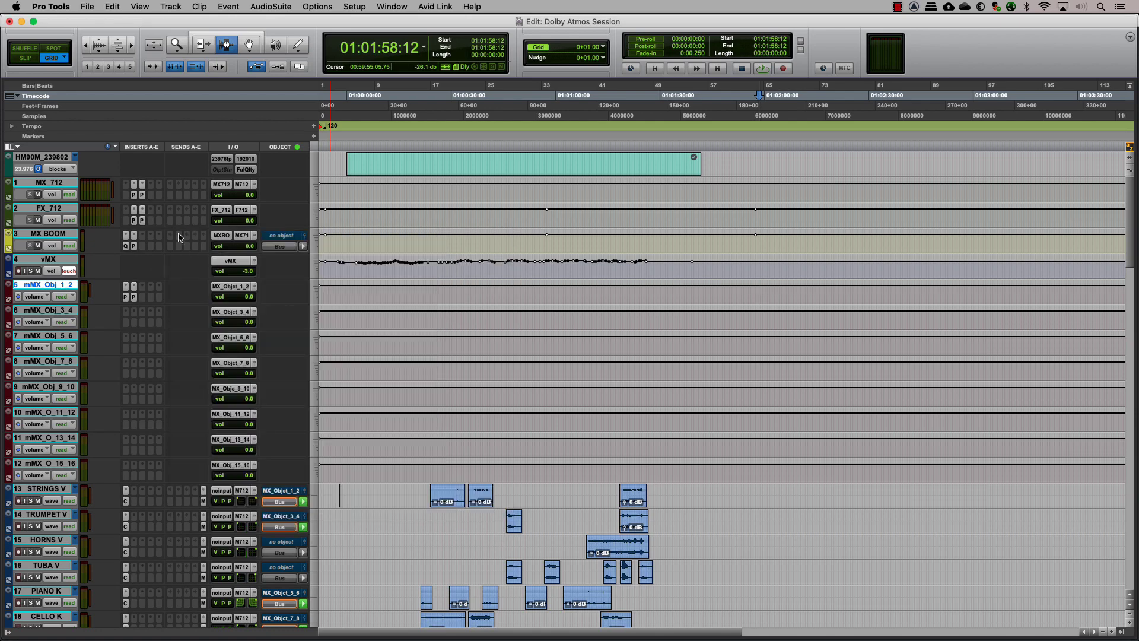
shift+click(45, 463)
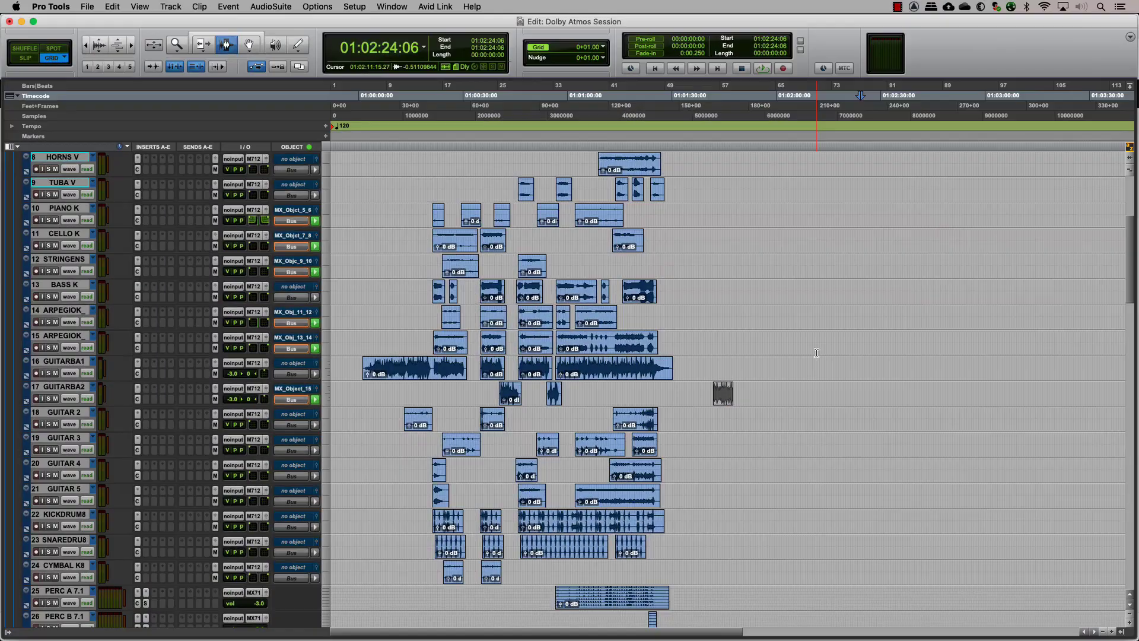
- Start a new track for organising the session and choose Basic Folder as its type
key(super+shift+n)
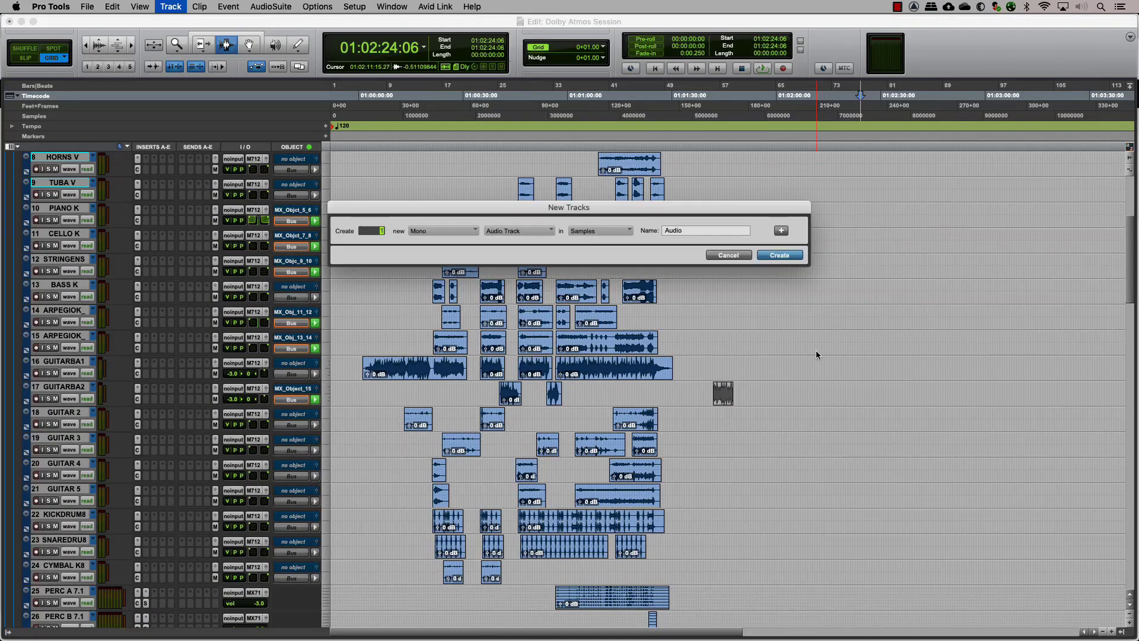
click(549, 230)
click(542, 221)
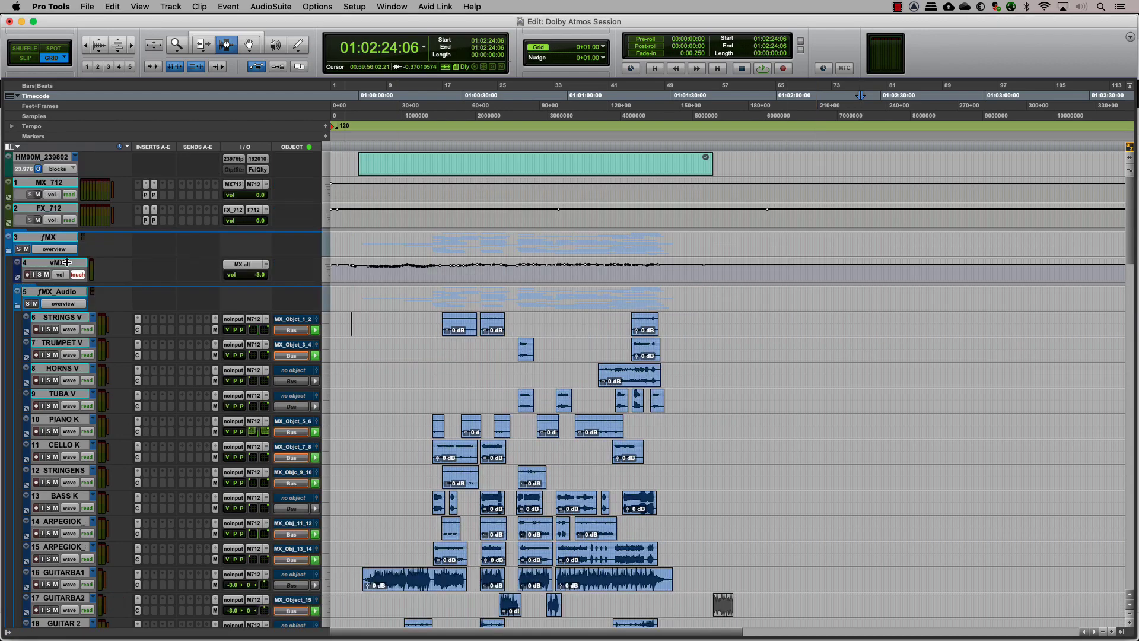
- Select the ƒMX_Audio folder and collapse both it and the ƒMX_Obj_Master folder
click(60, 292)
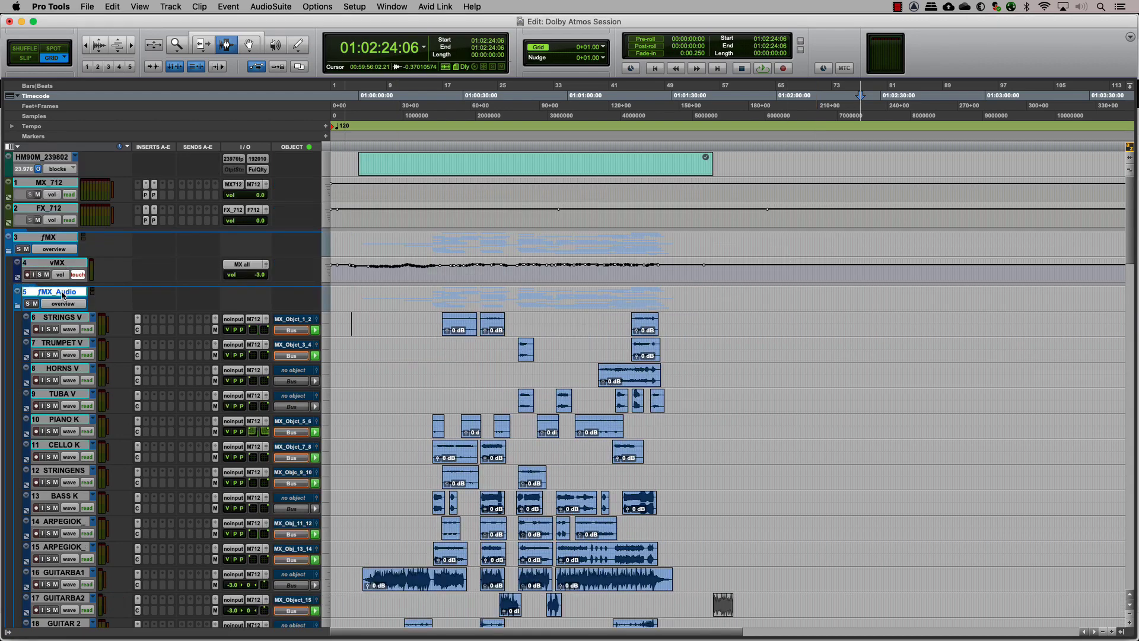
click(18, 305)
click(17, 334)
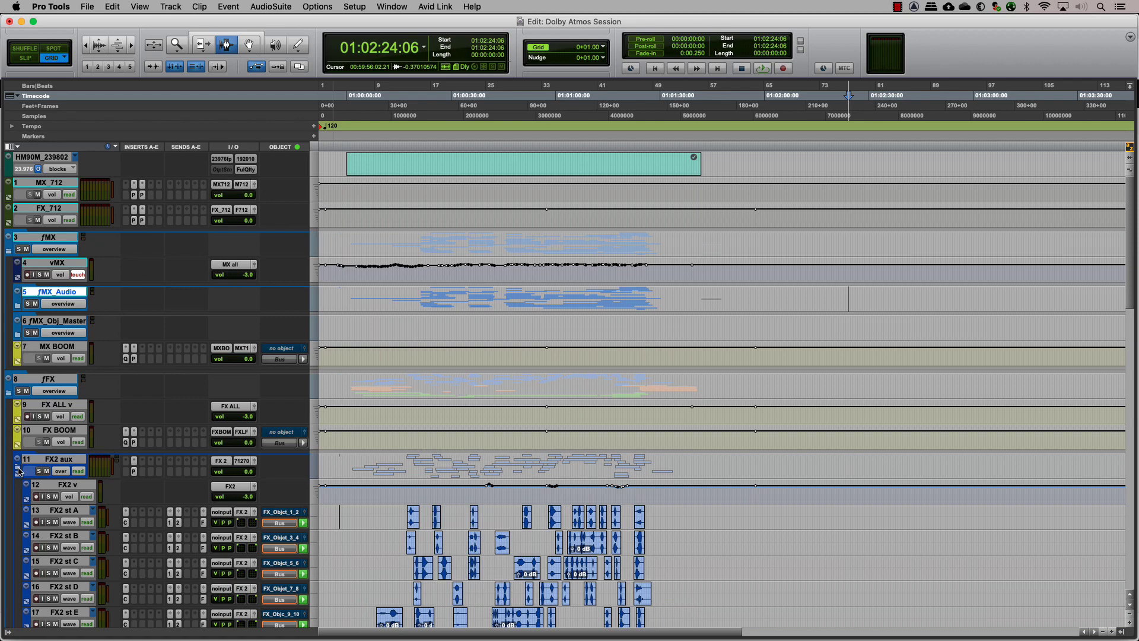
- Collapse the FX2 aux, FX3 aux, FX4 aux and ƒFX_Obj_Mstrs folders inside ƒFX
click(18, 469)
scroll(19, 470, down, 2)
click(18, 385)
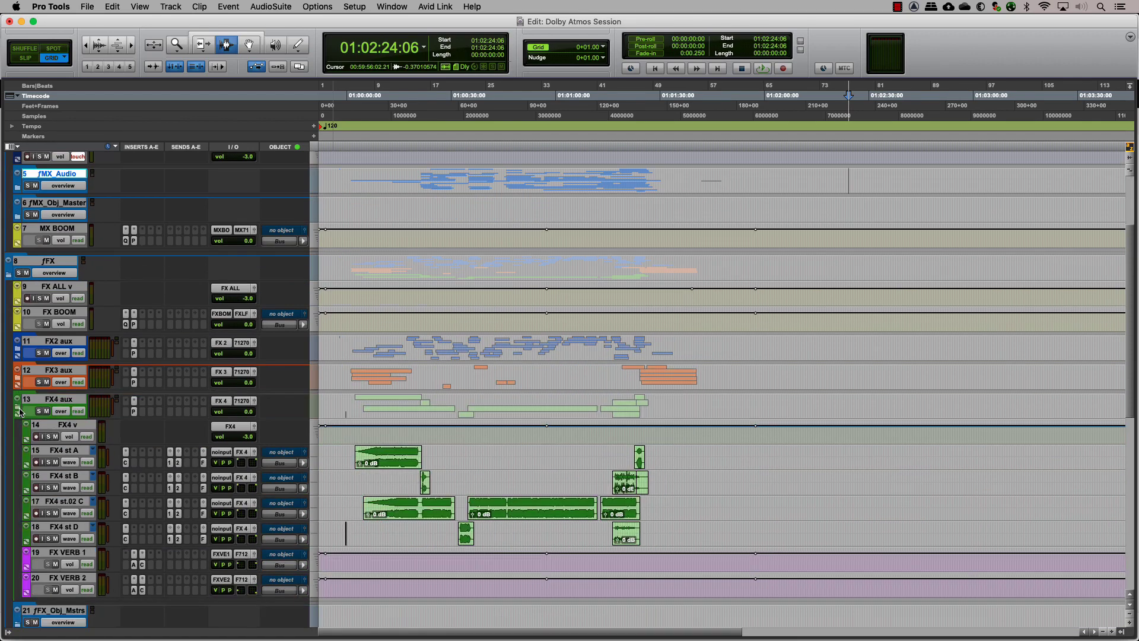
click(19, 412)
scroll(19, 412, down, 2)
click(19, 346)
- Collapse the top-level ƒFX and ƒMX folders
click(11, 390)
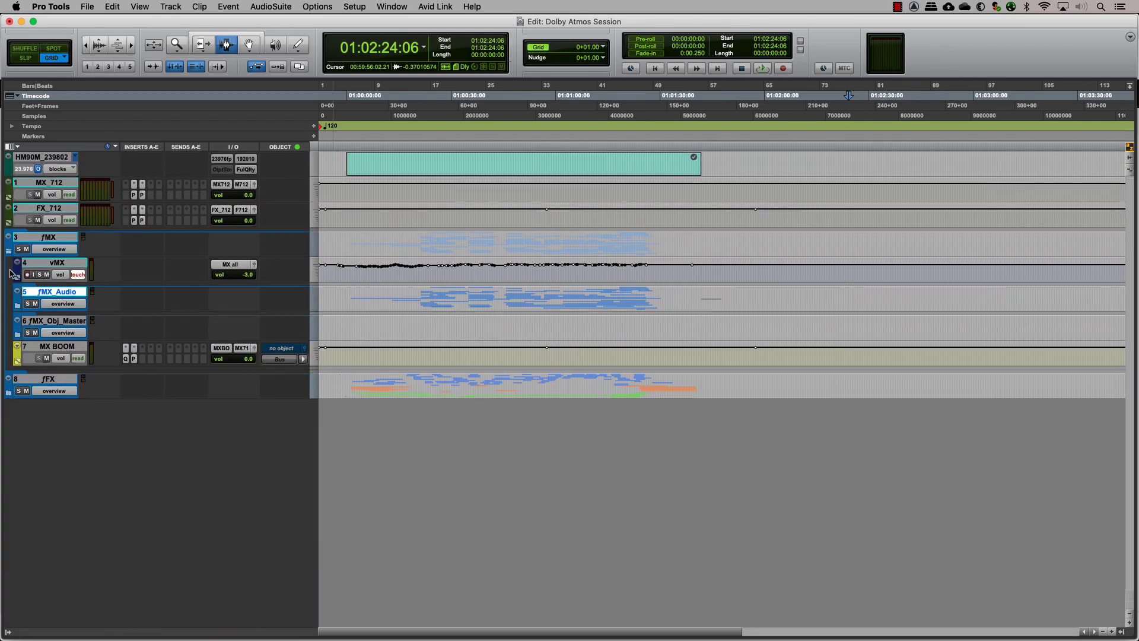
click(8, 249)
- Select 00:59:58:03 to 01:01:51:04 across the collapsed music and effects folders, and place the edit cursor on ƒFX past the clips
drag(341, 241, 734, 267)
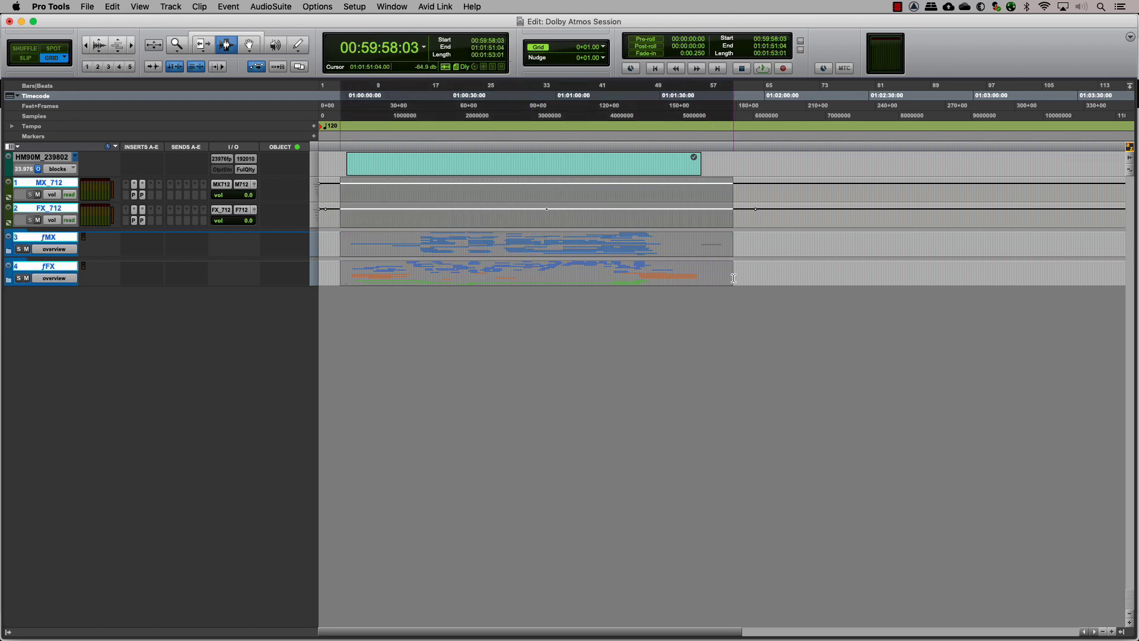
click(529, 247)
click(805, 264)
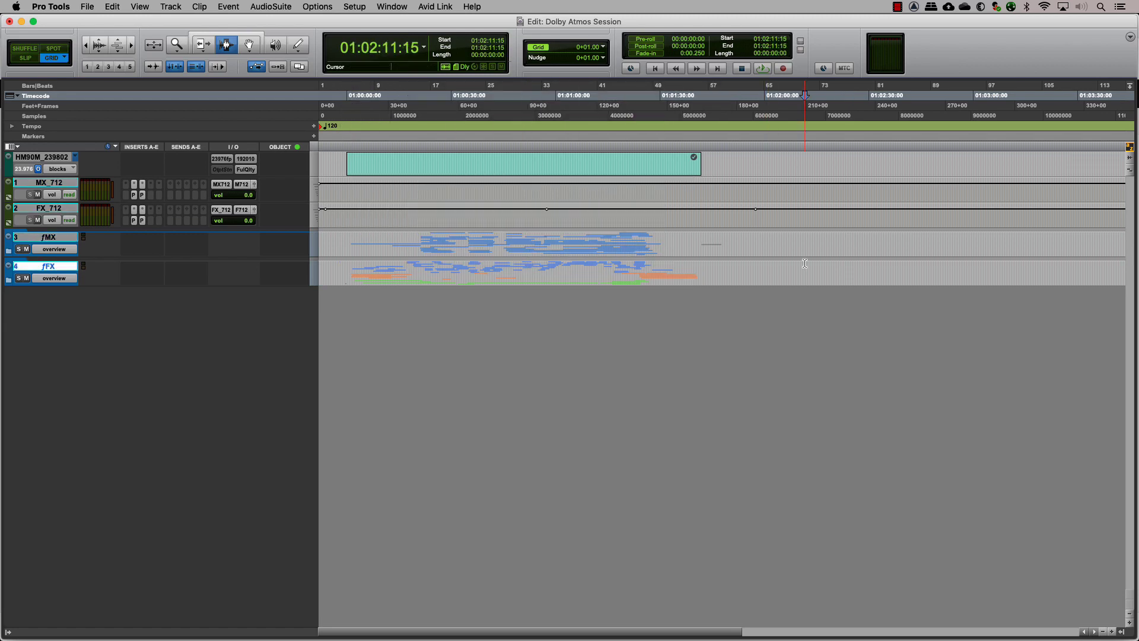